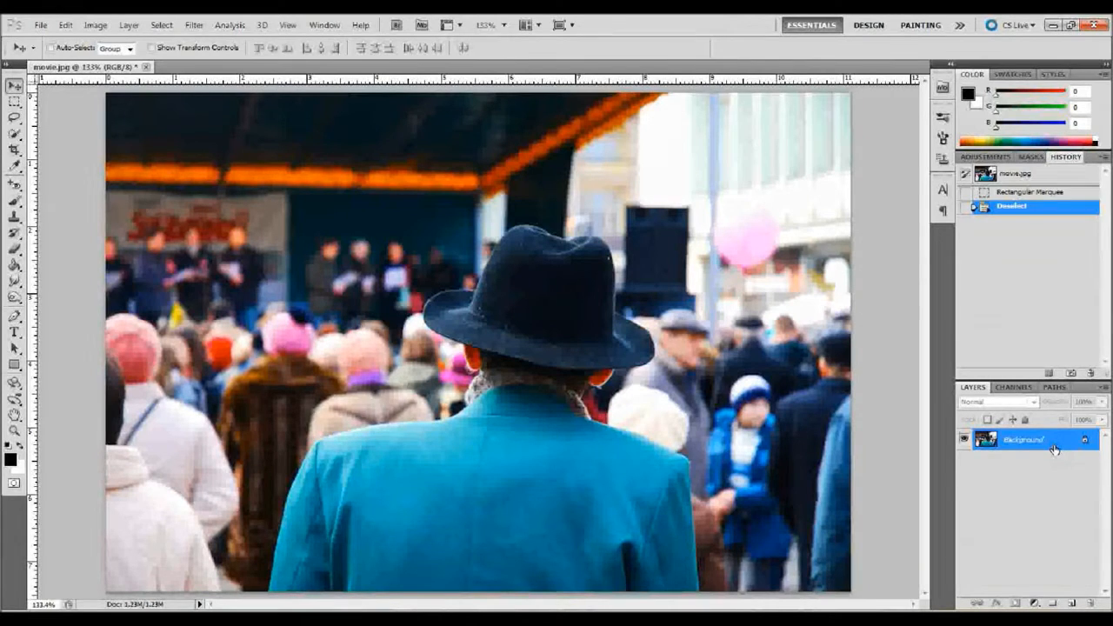
# Step: Duplicate the Background layer, hide the original Background, and select the new Layer 1
pyautogui.hotkey('ctrl', 'j')
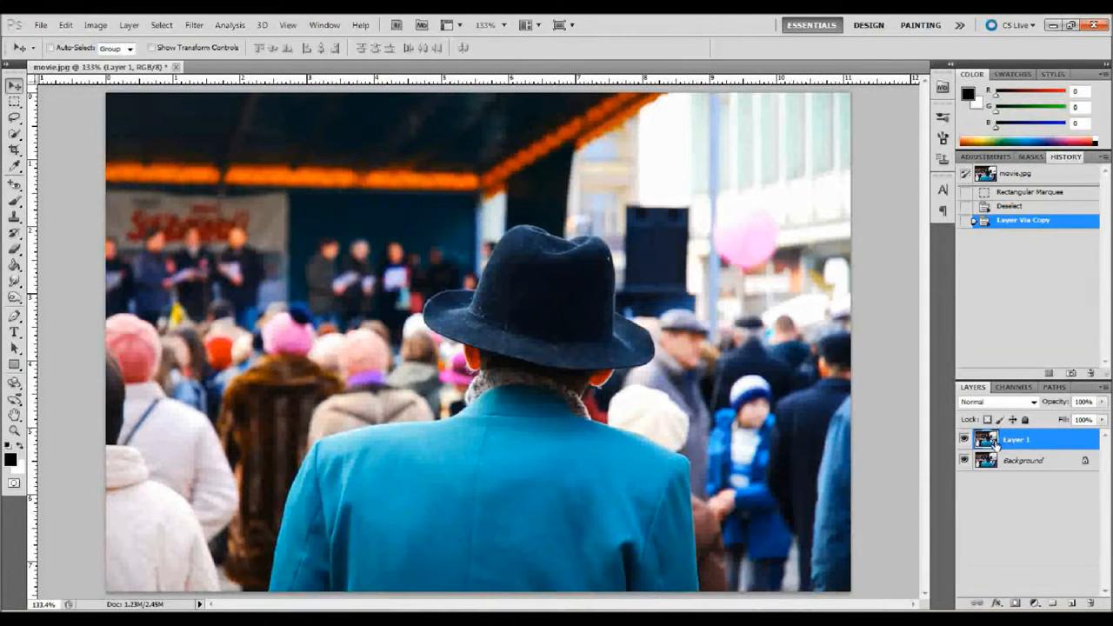
pyautogui.click(1027, 463)
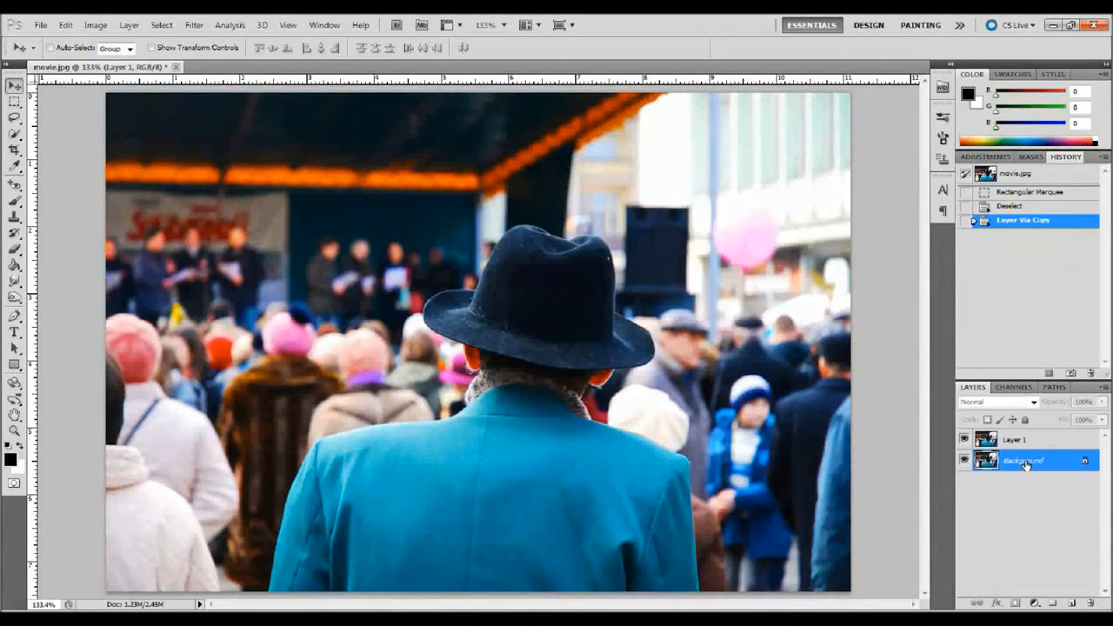
pyautogui.moveTo(1030, 464)
pyautogui.mouseDown()
pyautogui.moveTo(1072, 601)
pyautogui.moveTo(1045, 463)
pyautogui.mouseUp()
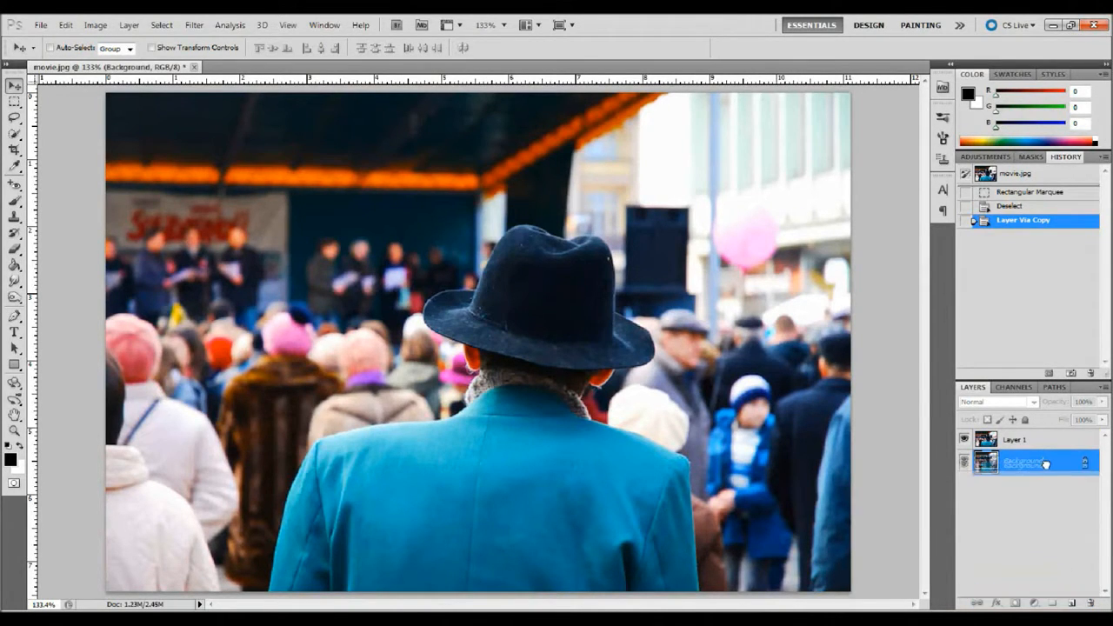
pyautogui.click(964, 463)
pyautogui.click(1014, 441)
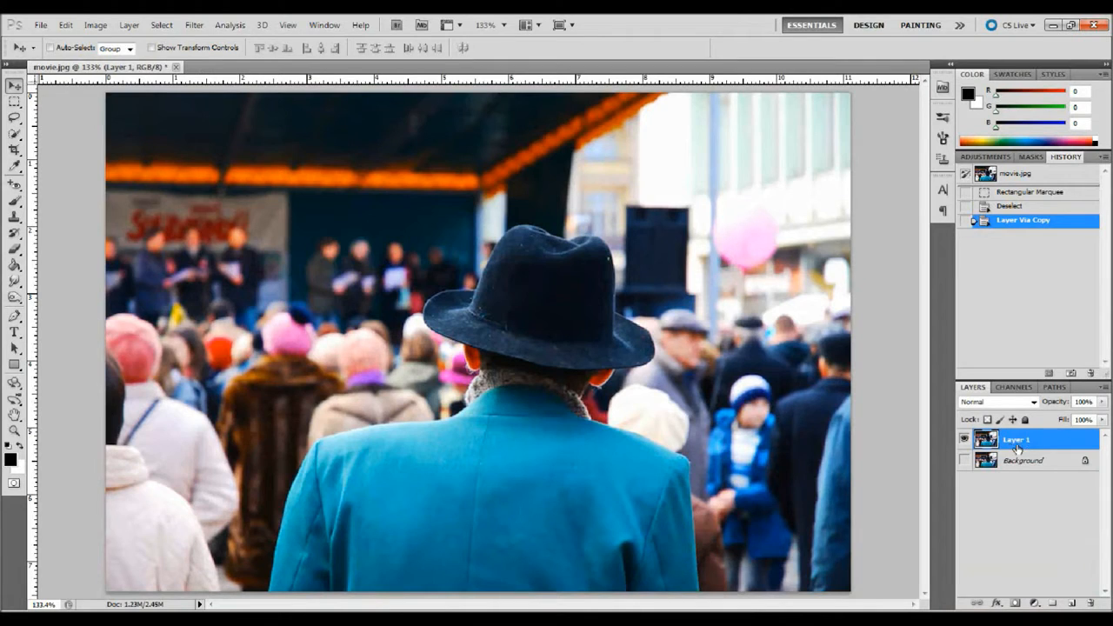
# Step: Add a Hue/Saturation adjustment layer with saturation set to -70
pyautogui.click(1034, 603)
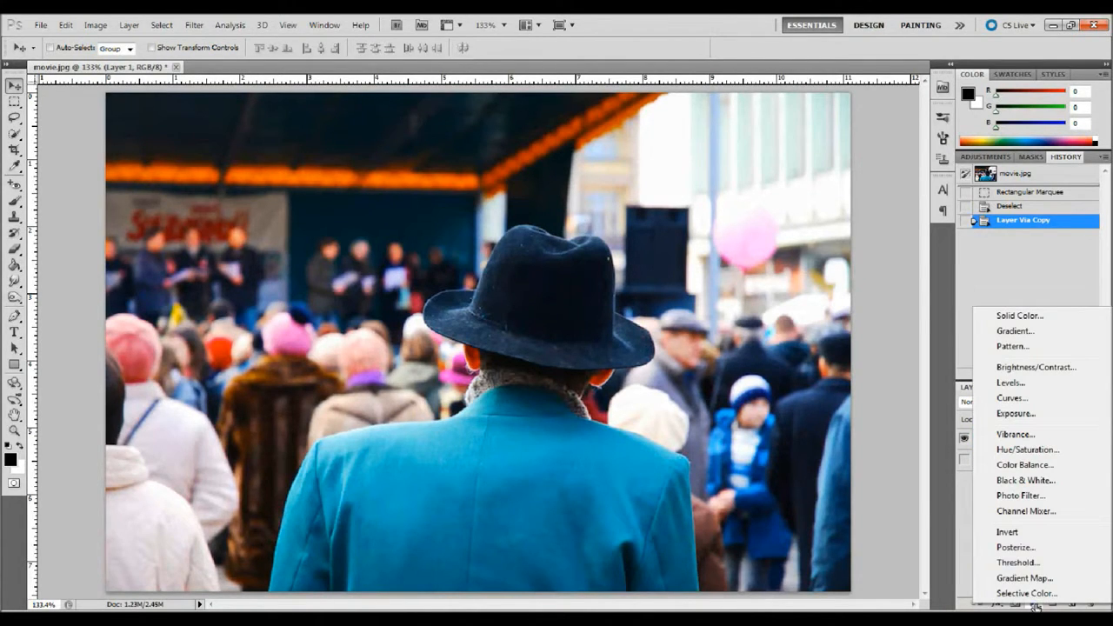
pyautogui.click(1026, 450)
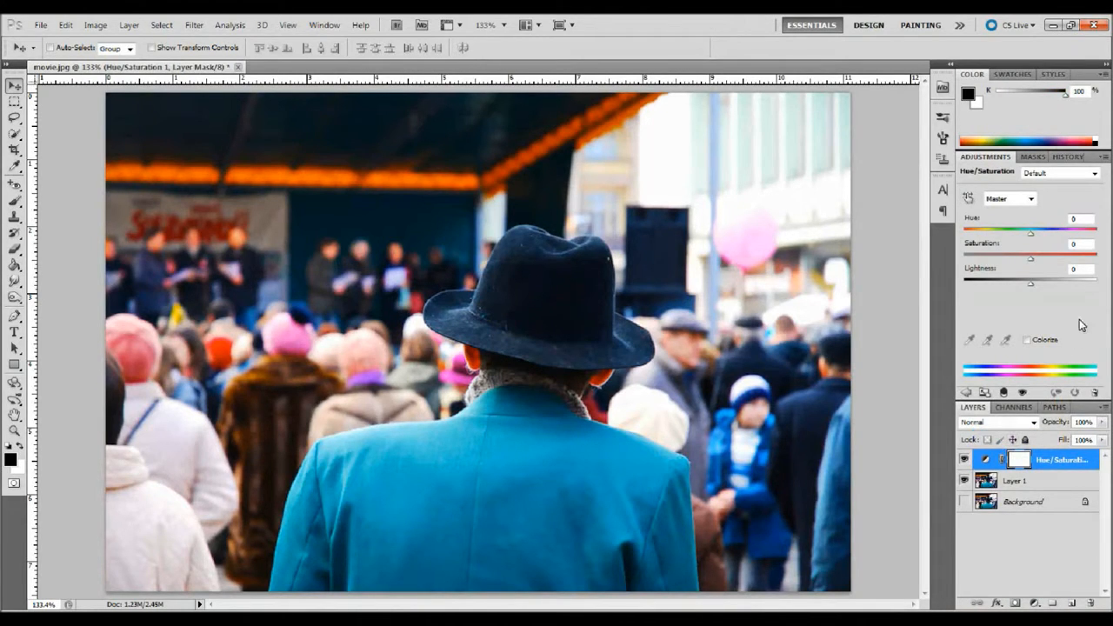
pyautogui.click(1076, 243)
pyautogui.write('-70')
pyautogui.press('Return')
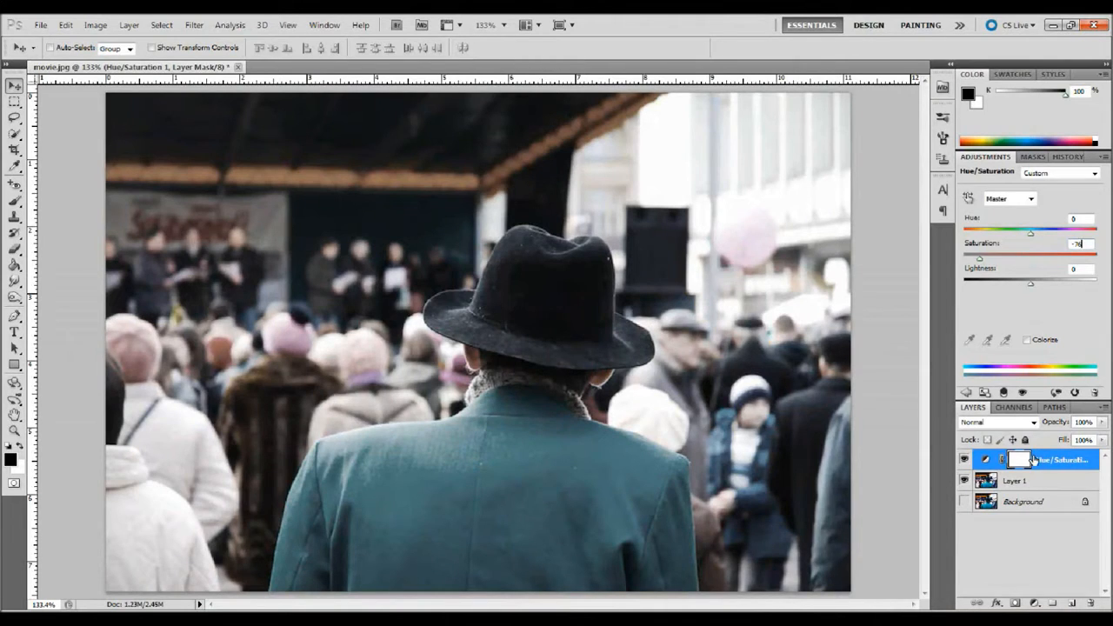
pyautogui.click(1040, 460)
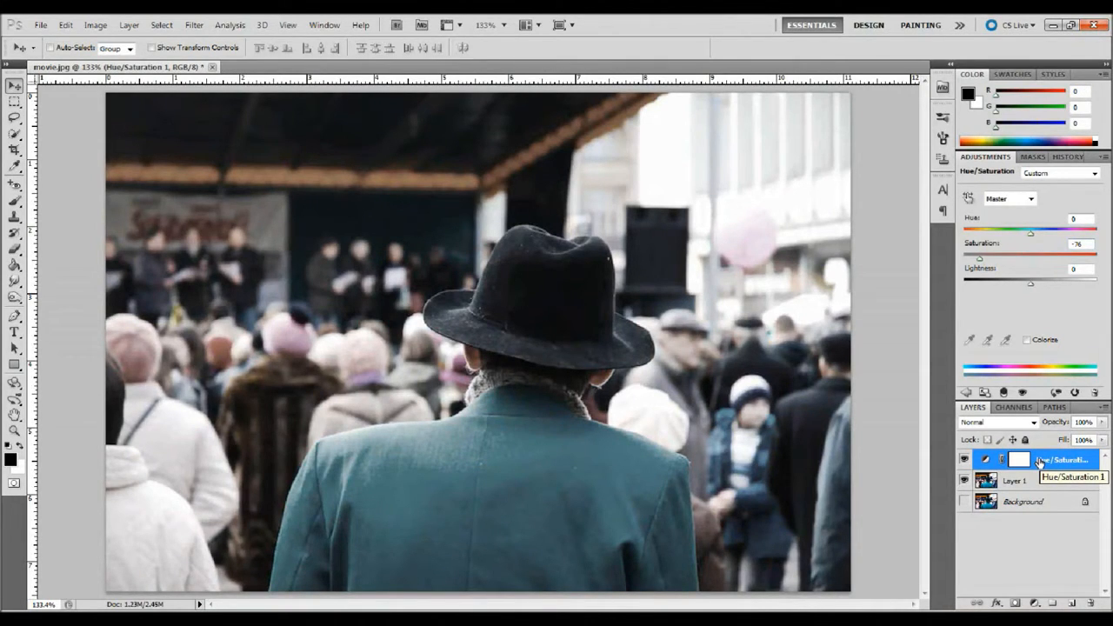
# Step: Add an Exposure adjustment layer and set exposure to +0.17, offset to -0.0340 and gamma correction to 0.61
pyautogui.click(1037, 603)
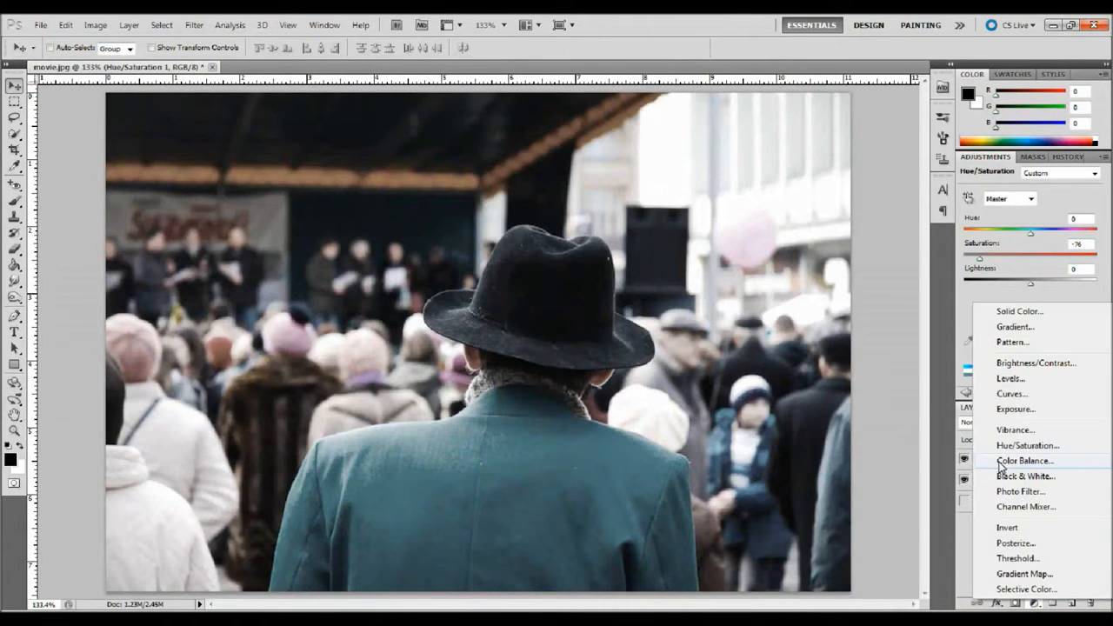
pyautogui.click(1022, 411)
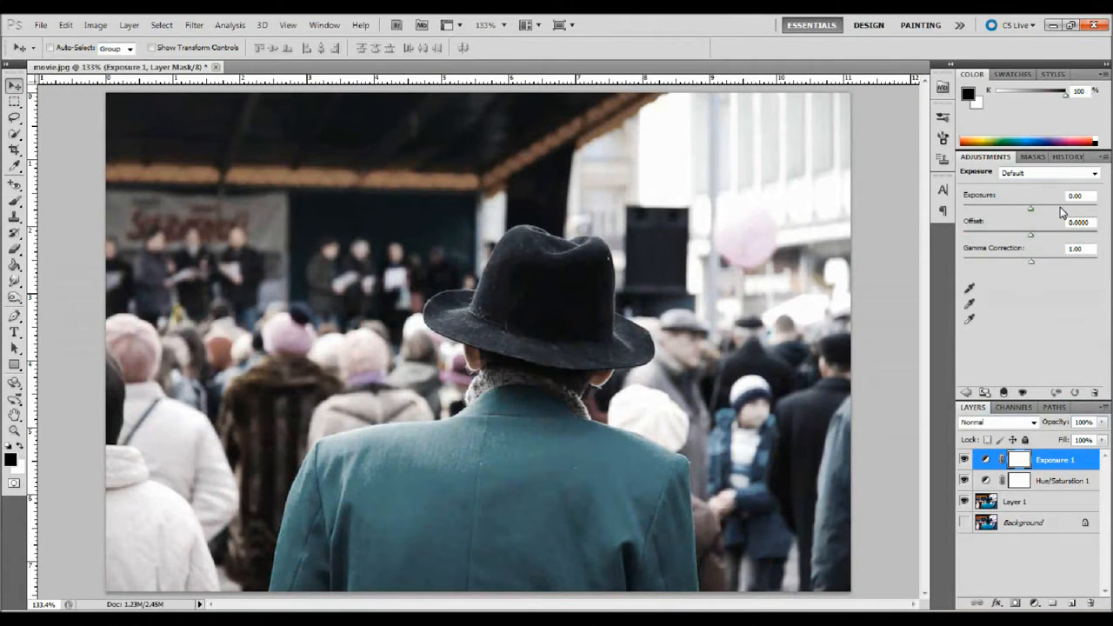
pyautogui.click(1049, 174)
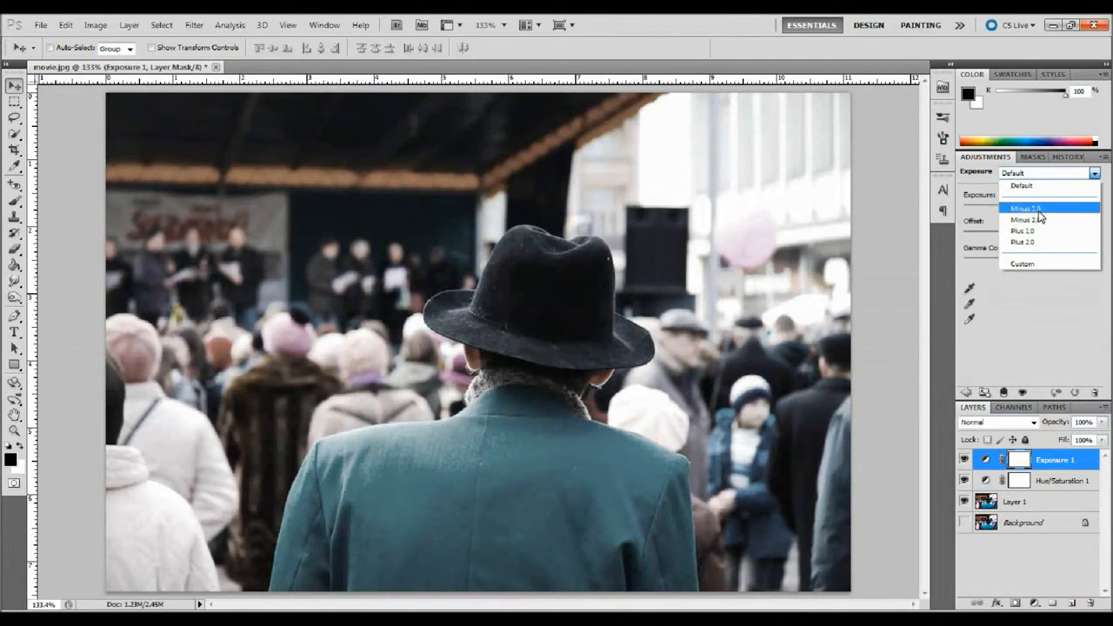
pyautogui.click(1038, 211)
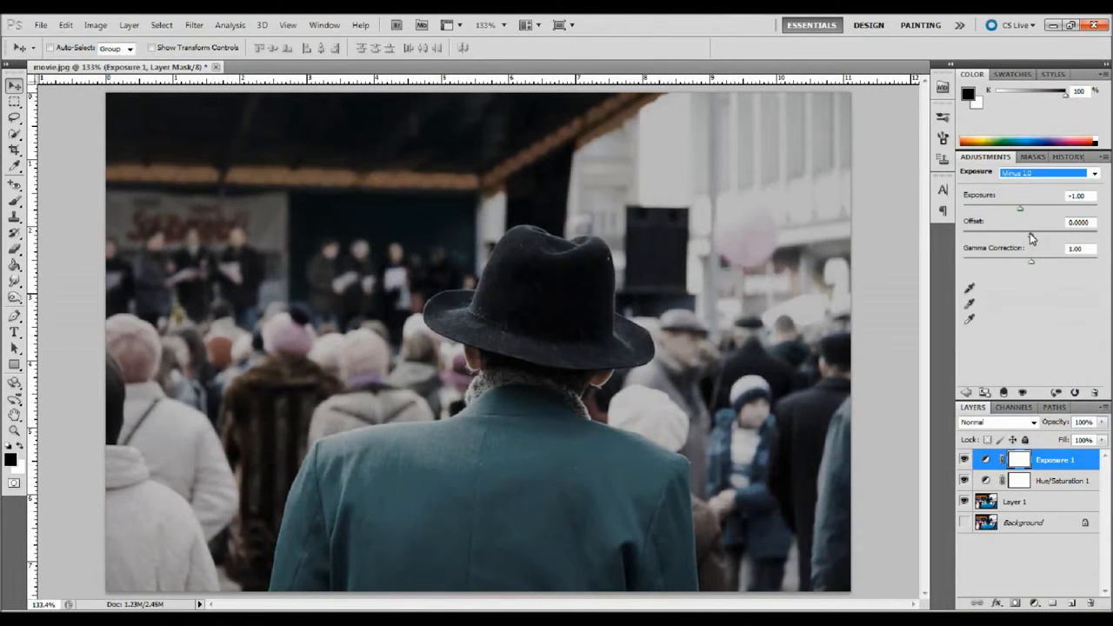
pyautogui.moveTo(1031, 239)
pyautogui.mouseDown()
pyautogui.moveTo(1044, 238)
pyautogui.moveTo(1030, 238)
pyautogui.mouseUp()
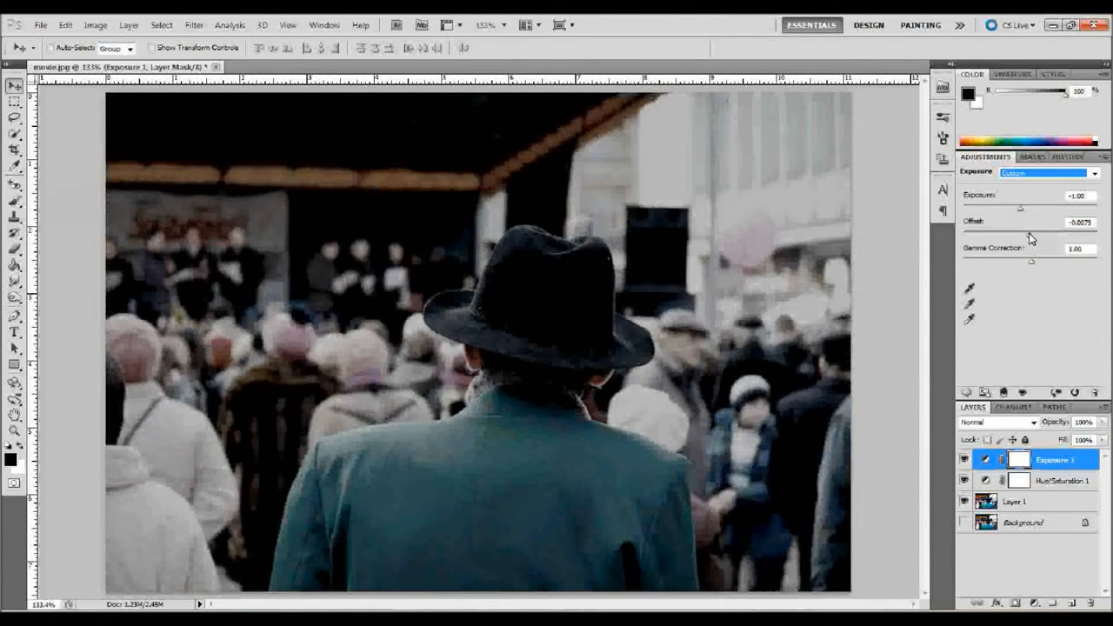
pyautogui.moveTo(1030, 238); pyautogui.dragTo(1029, 239)
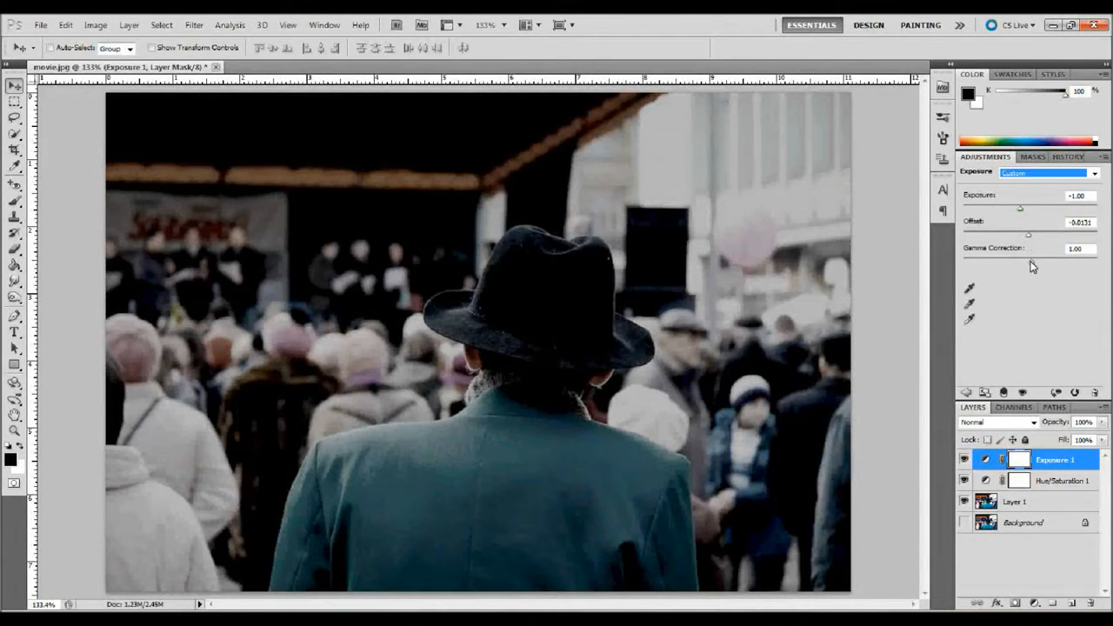
pyautogui.moveTo(1031, 261); pyautogui.dragTo(1033, 260)
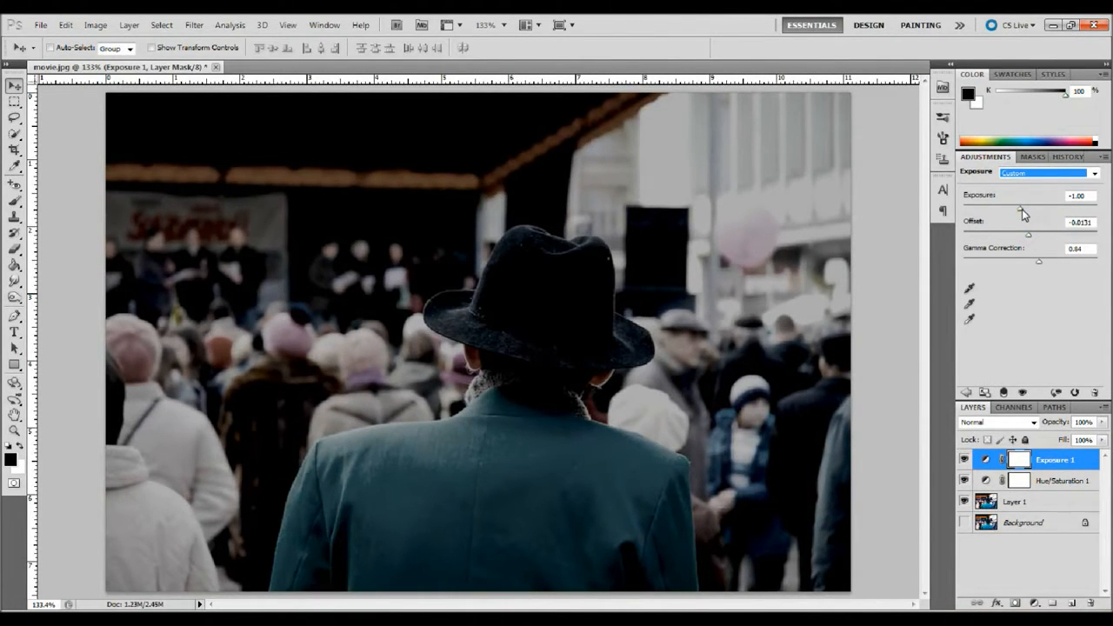
pyautogui.moveTo(1021, 209); pyautogui.dragTo(1032, 213)
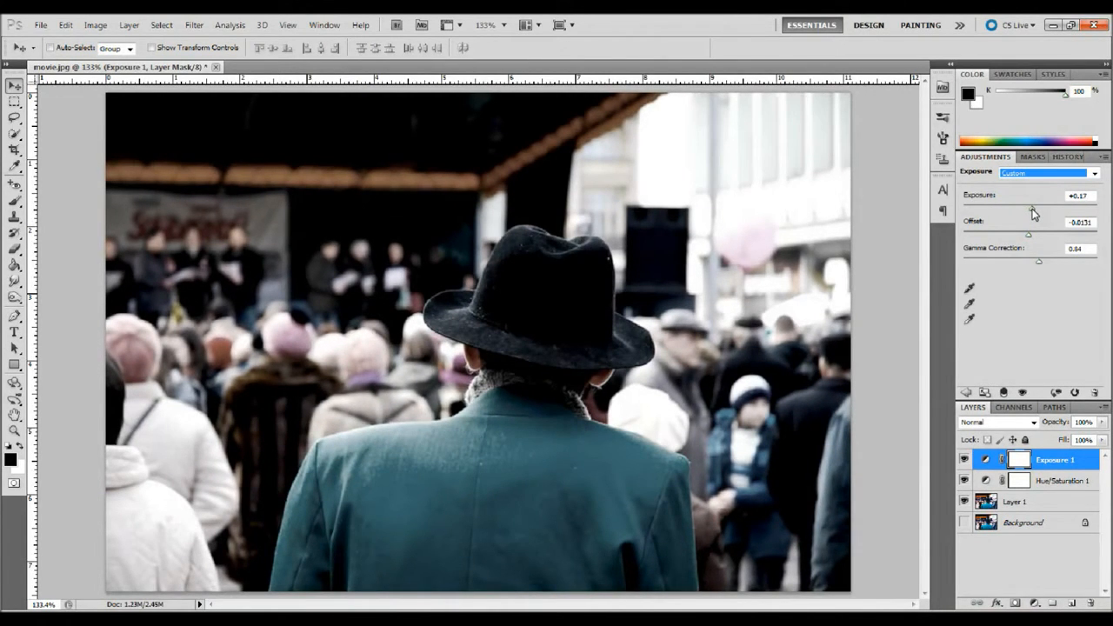
pyautogui.moveTo(1031, 210); pyautogui.dragTo(1031, 209)
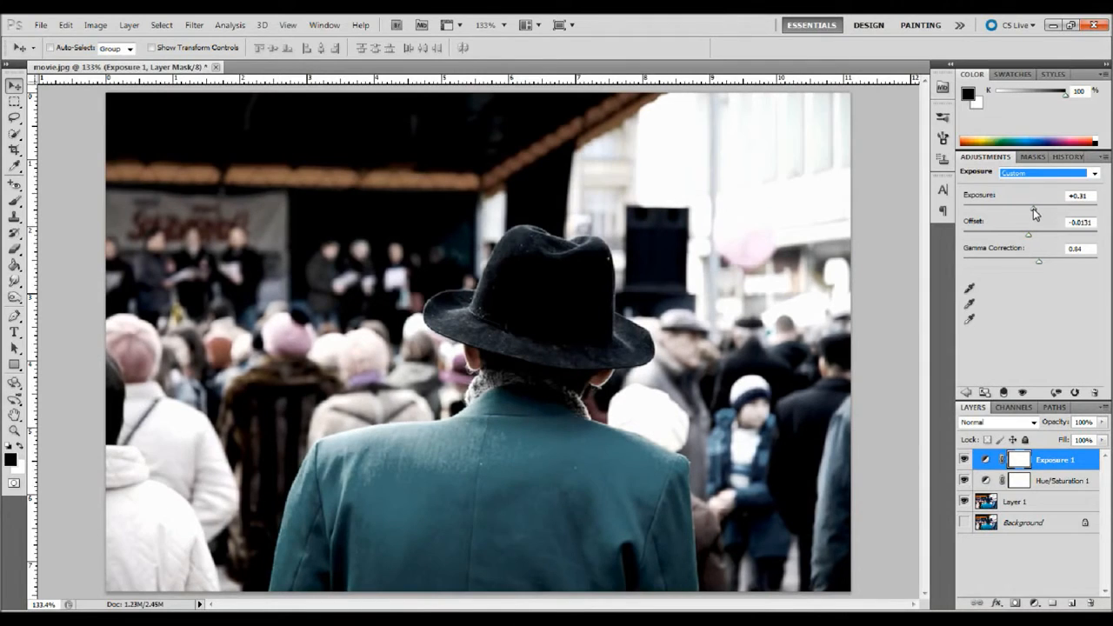
pyautogui.moveTo(1033, 209); pyautogui.dragTo(1032, 209)
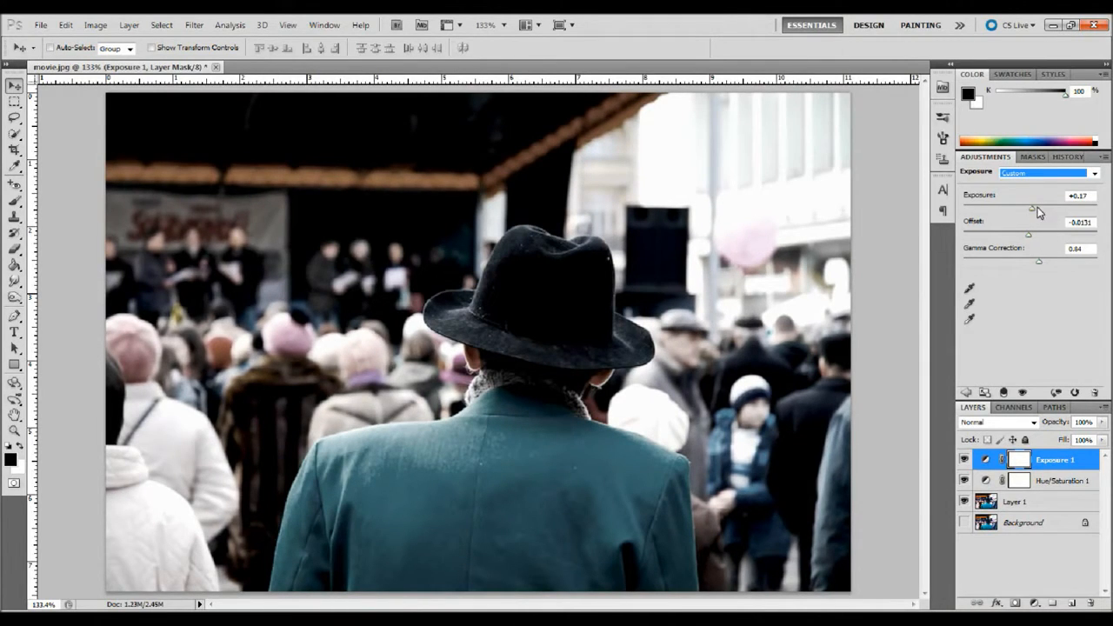
pyautogui.moveTo(1028, 236); pyautogui.dragTo(1025, 233)
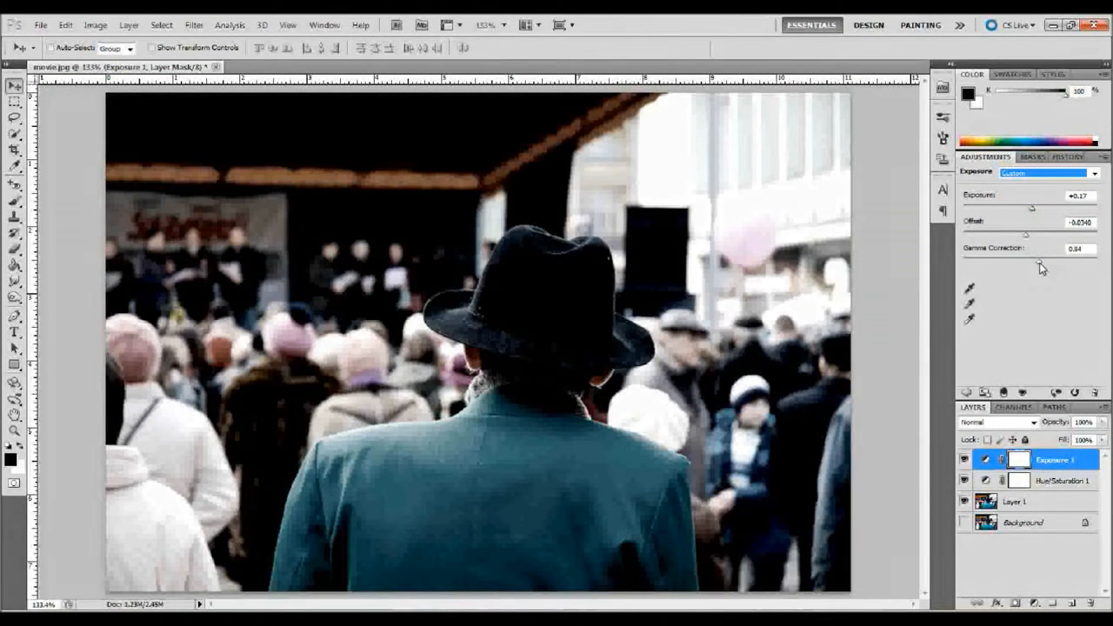
pyautogui.moveTo(1042, 268); pyautogui.dragTo(1040, 268)
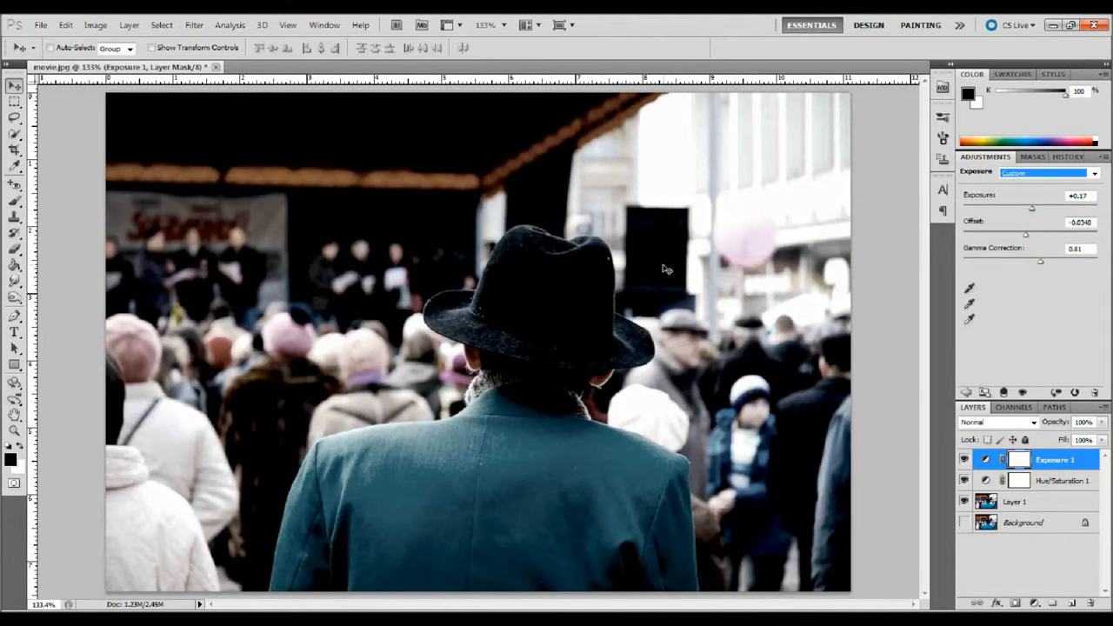
# Step: Duplicate Layer 1 to create a Layer 1 copy
pyautogui.click(1047, 504)
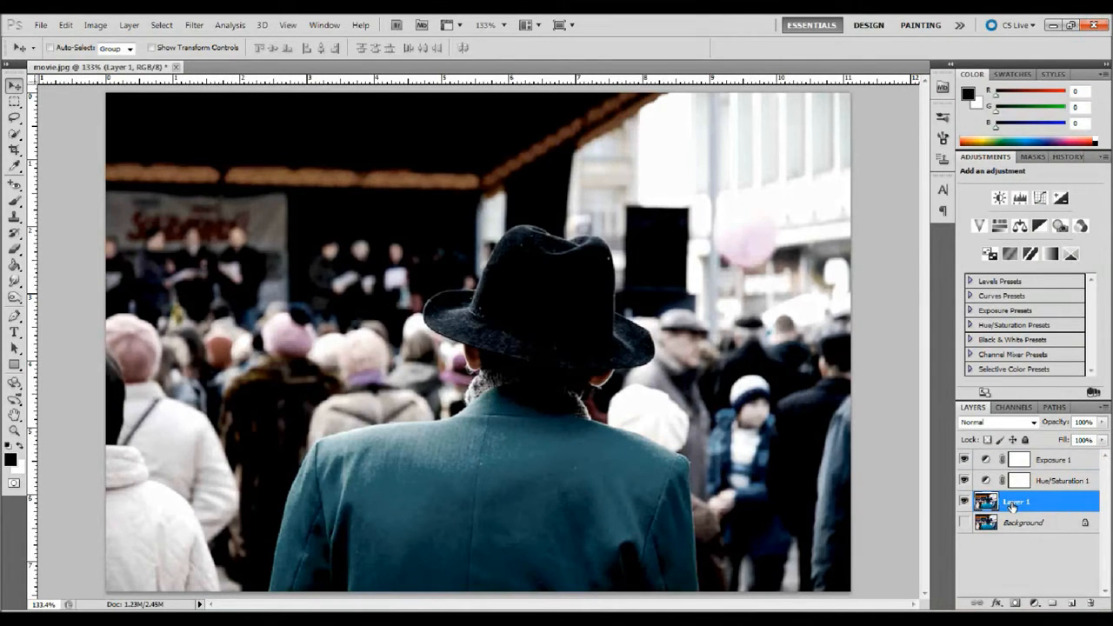
pyautogui.moveTo(1035, 507); pyautogui.dragTo(1070, 602)
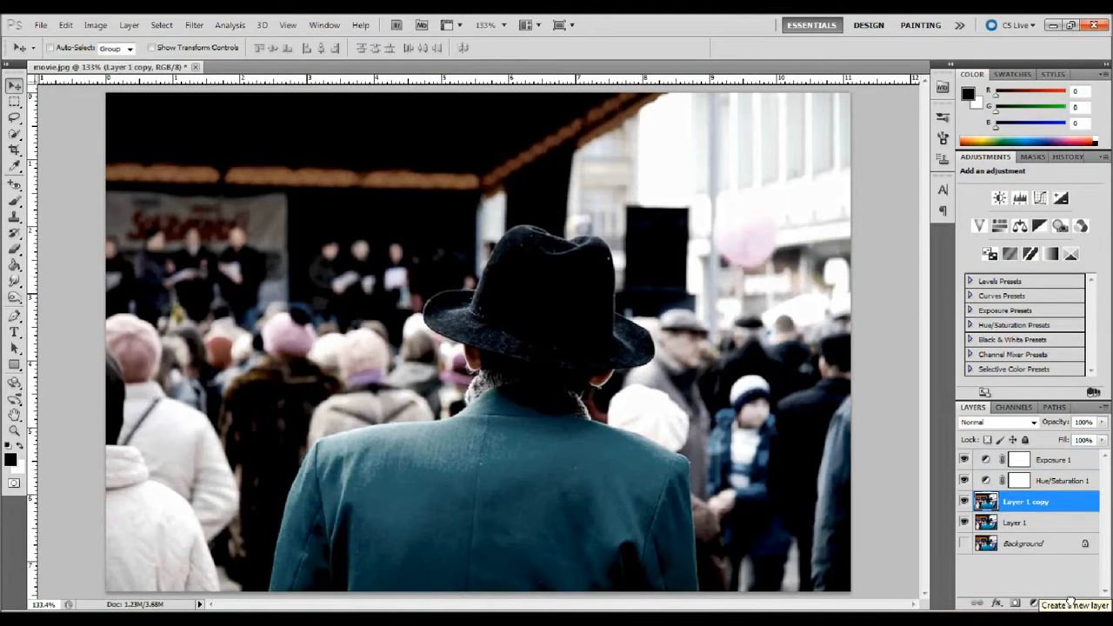
pyautogui.doubleClick(1030, 501)
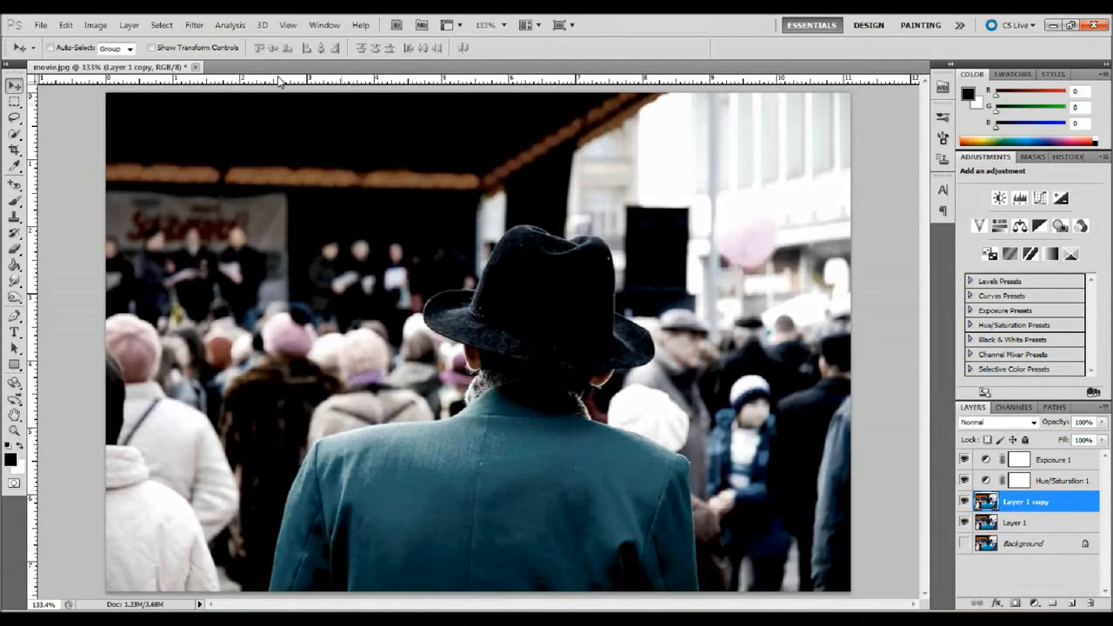
# Step: Apply a Lens Blur with a hexagon iris and radius 9 to the Layer 1 copy, keeping noise at 0
pyautogui.click(194, 25)
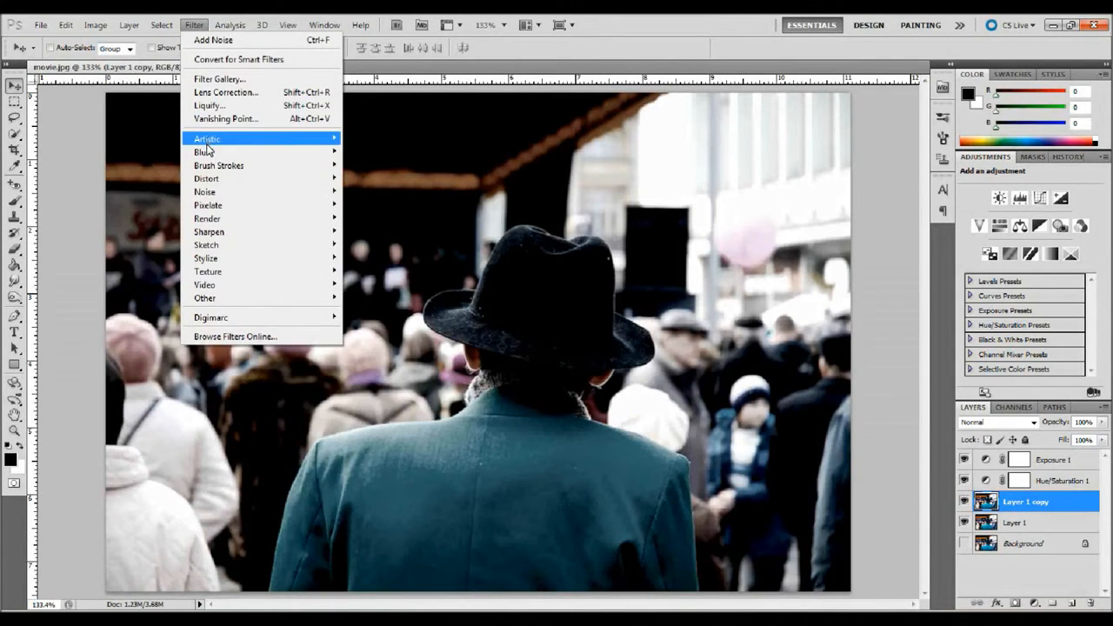
pyautogui.moveTo(208, 152)
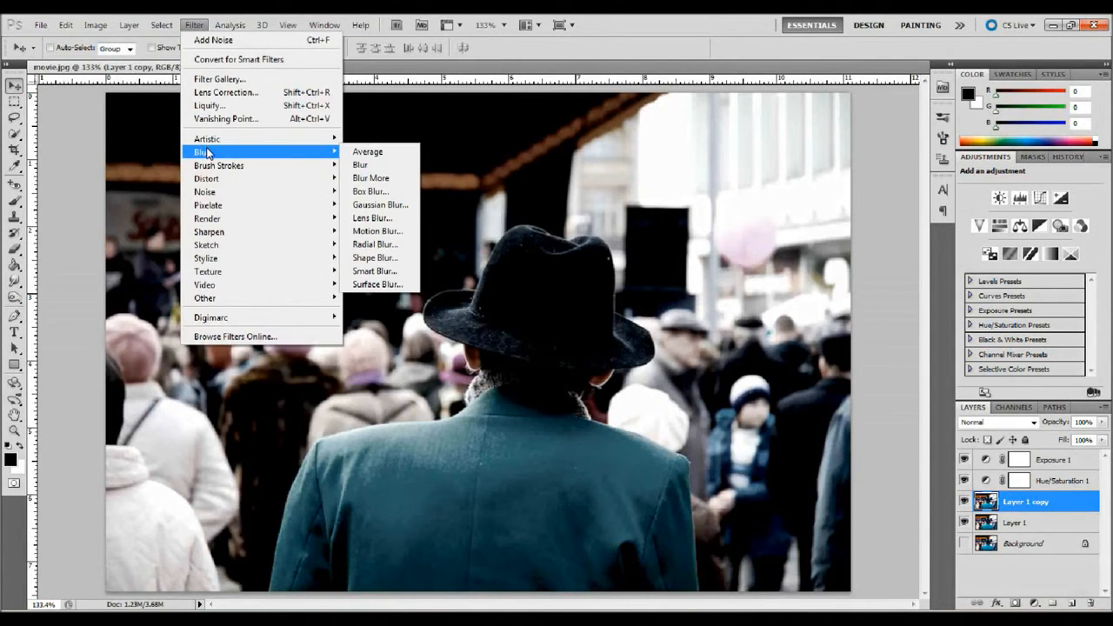
pyautogui.click(372, 218)
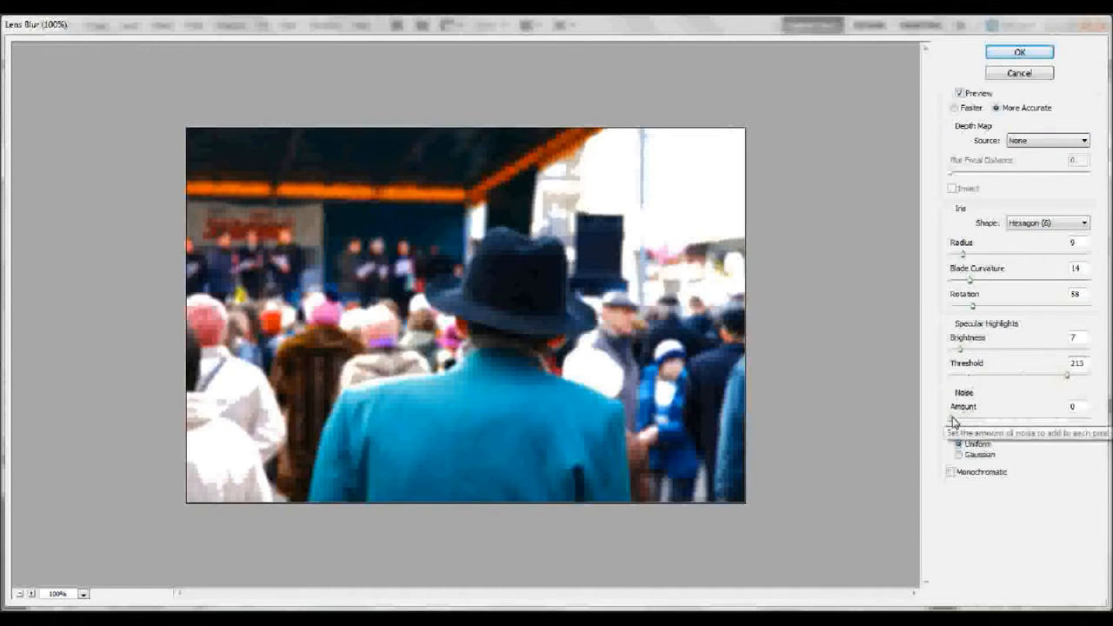
pyautogui.moveTo(952, 418); pyautogui.dragTo(992, 421)
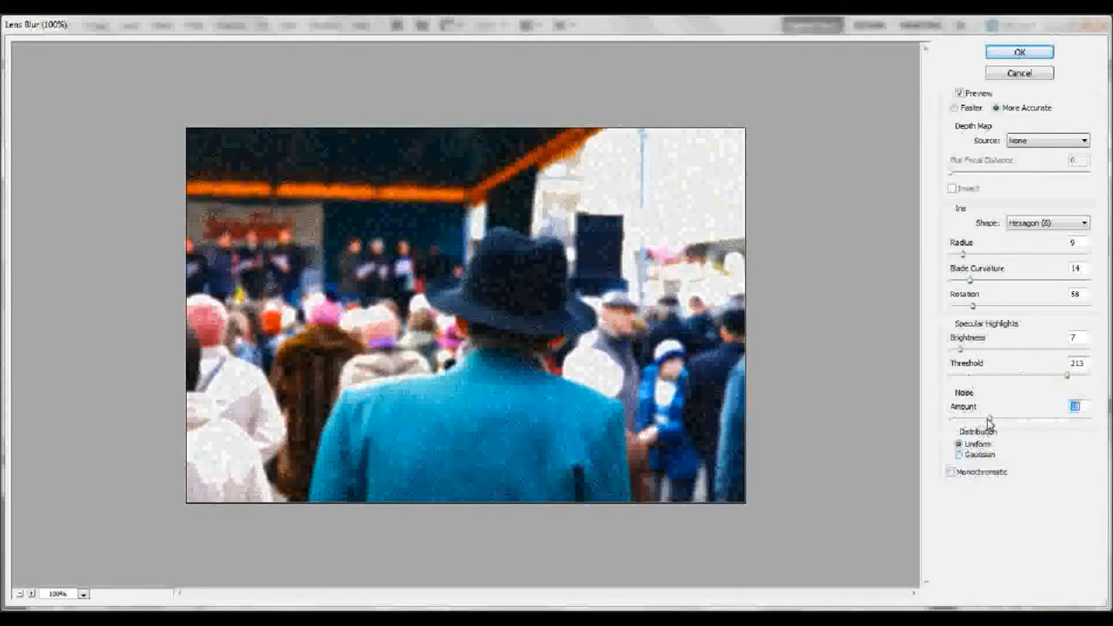
pyautogui.moveTo(985, 422); pyautogui.dragTo(949, 427)
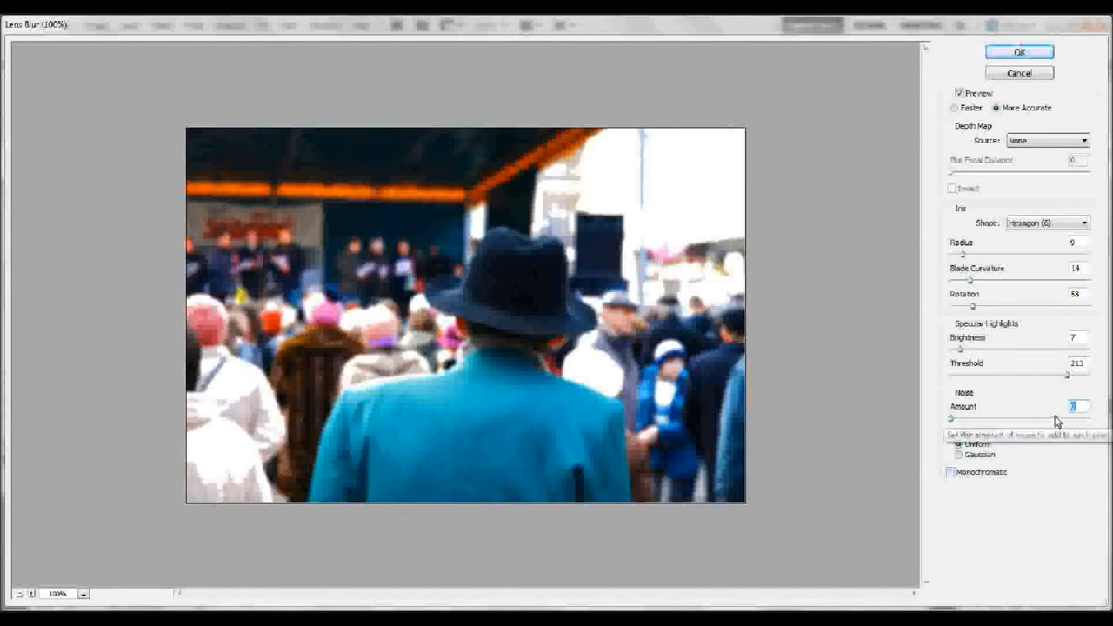
pyautogui.click(1013, 53)
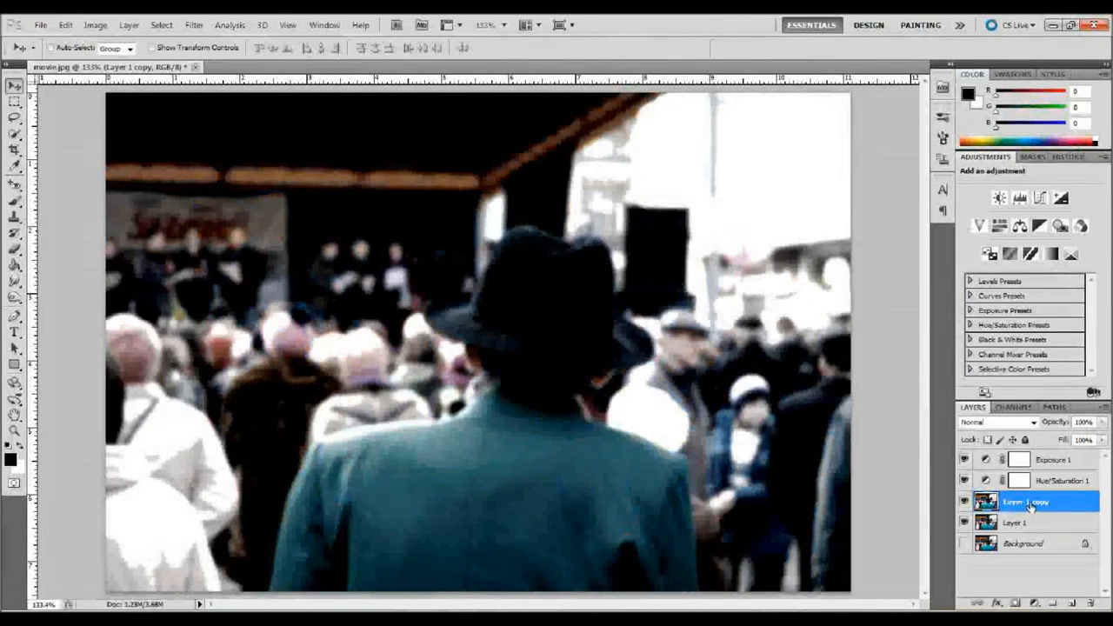
# Step: Add a layer mask to the Layer 1 copy and switch to the Brush tool
pyautogui.click(1014, 603)
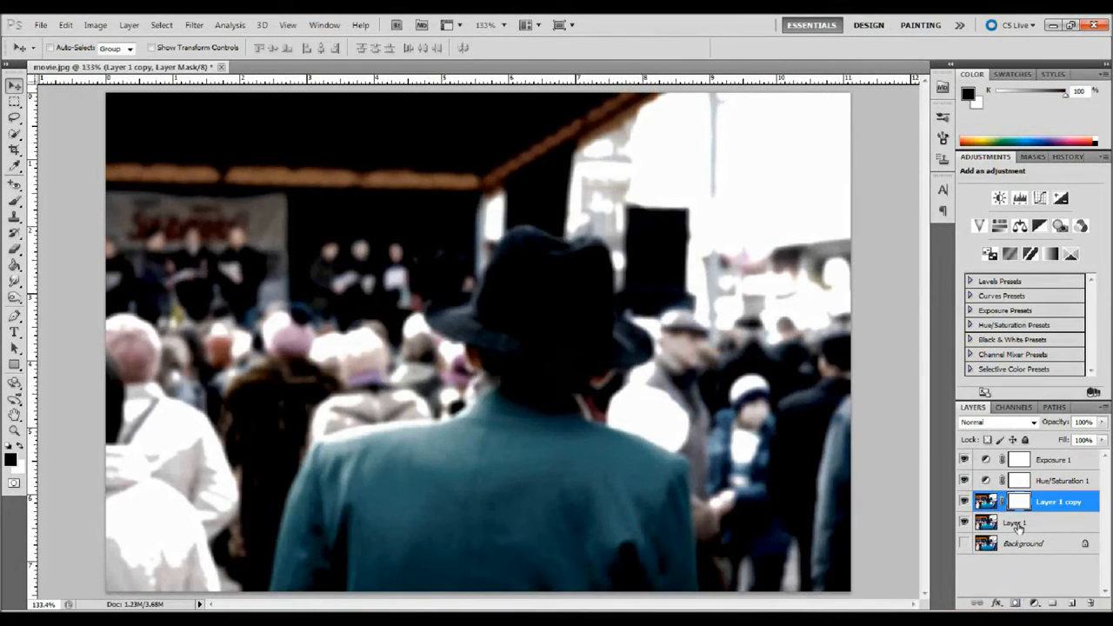
pyautogui.click(14, 250)
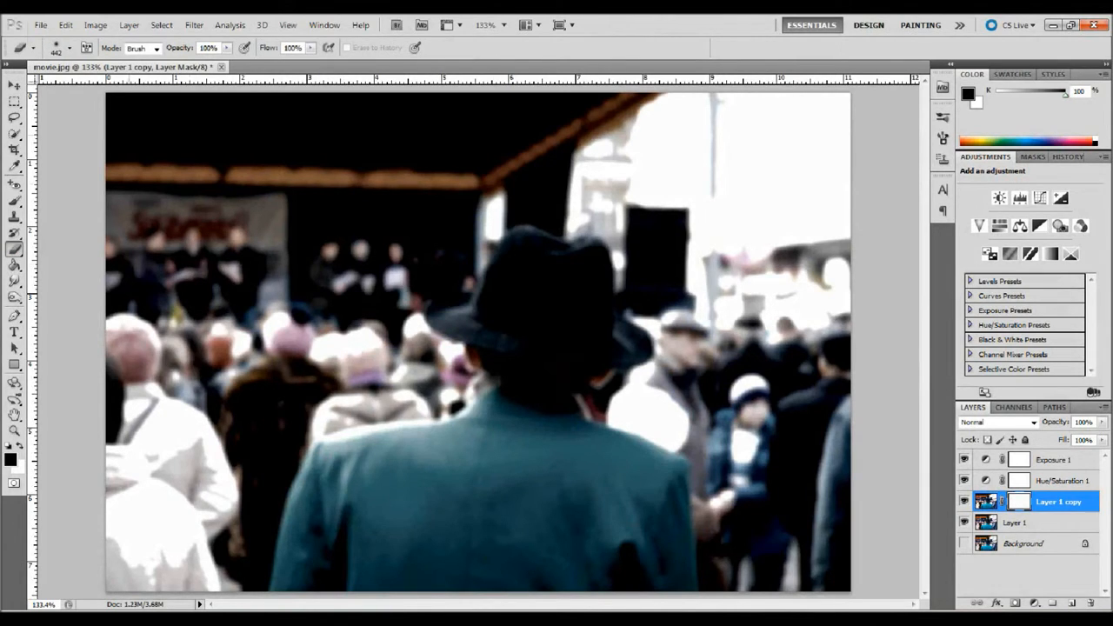
# Step: Set the brush to 442 px size with 0% hardness and reset the colors to their defaults
pyautogui.click(57, 49)
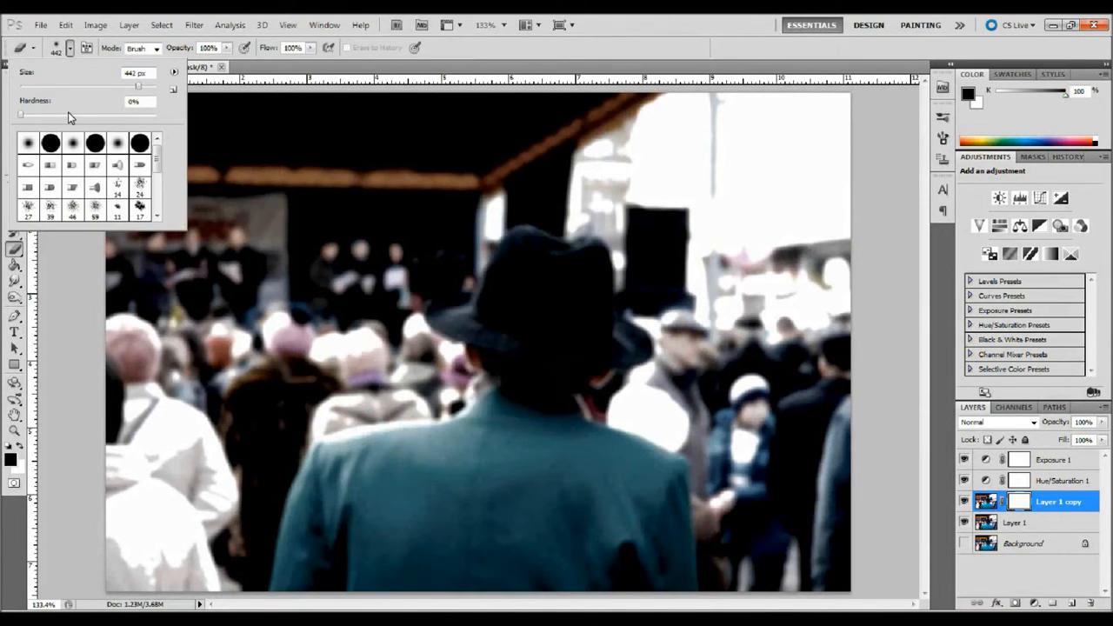
pyautogui.click(70, 50)
pyautogui.click(71, 51)
pyautogui.click(15, 118)
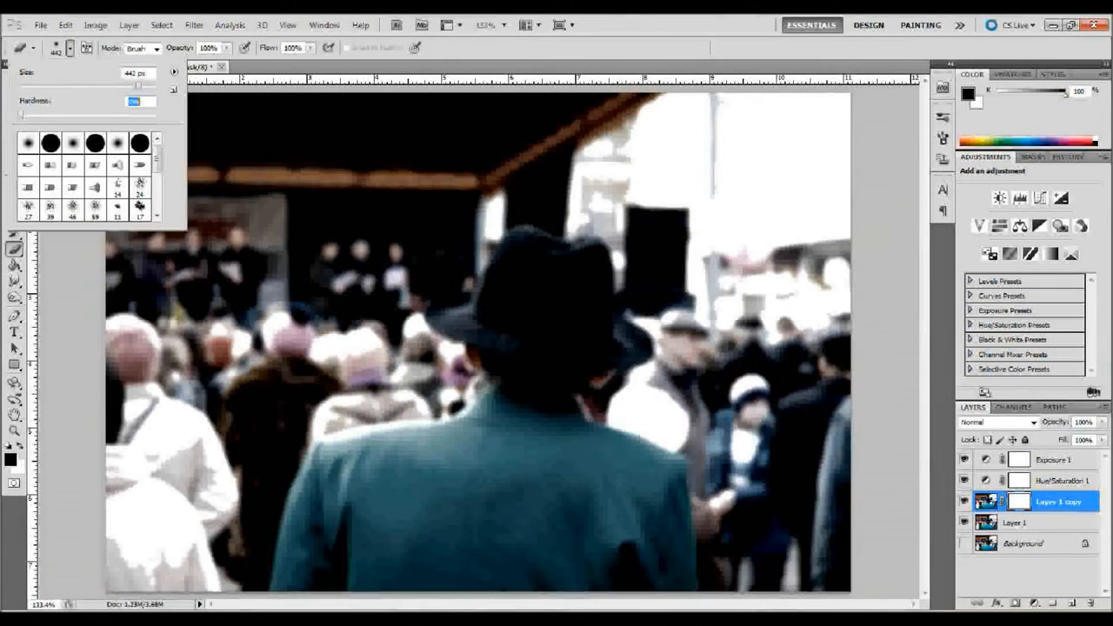
pyautogui.press('Return')
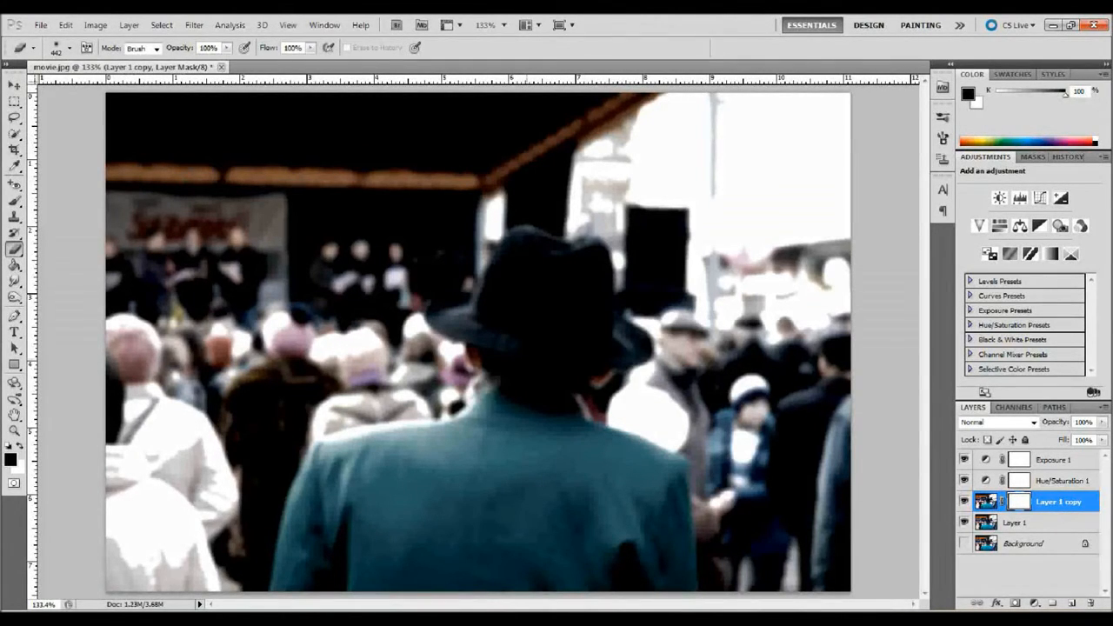
pyautogui.click(9, 450)
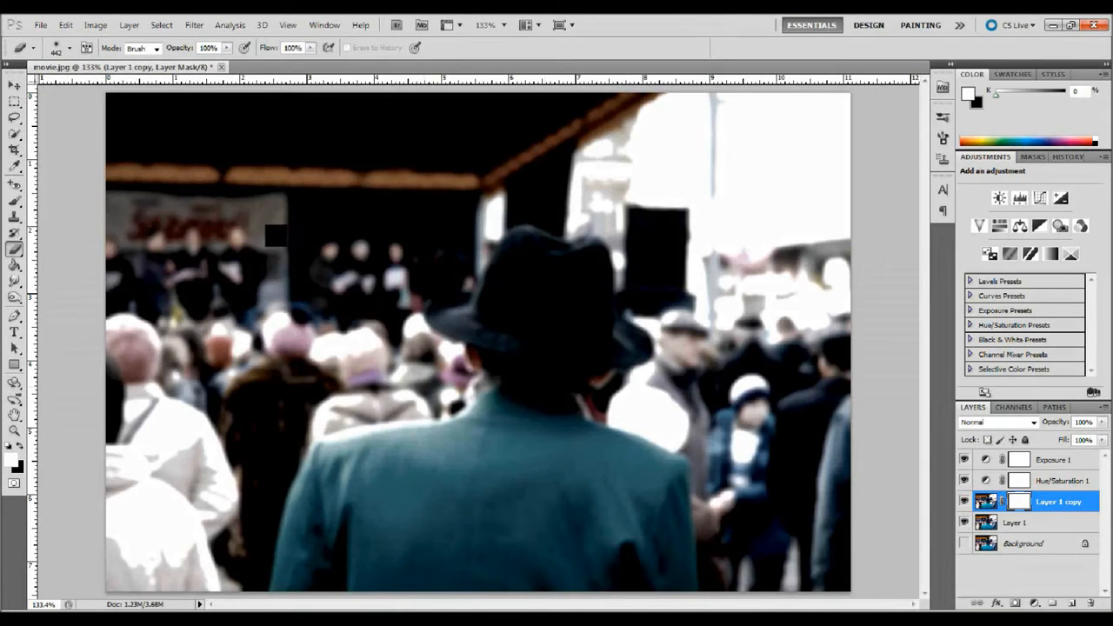
# Step: Paint over the man on the Layer 1 copy mask to keep him sharp
pyautogui.click(536, 355)
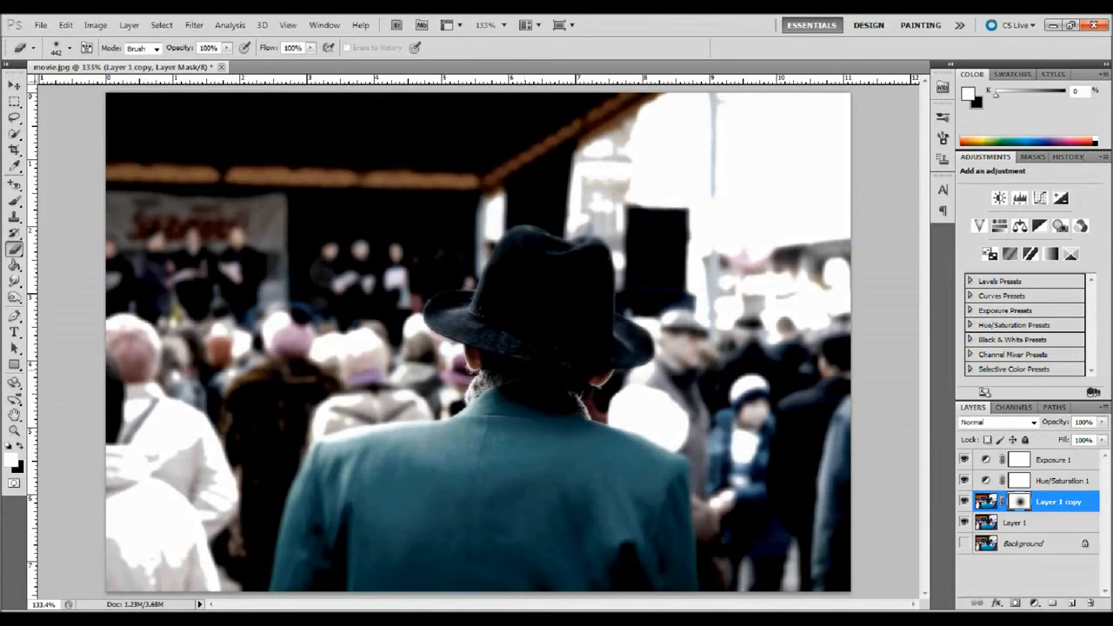
pyautogui.click(536, 358)
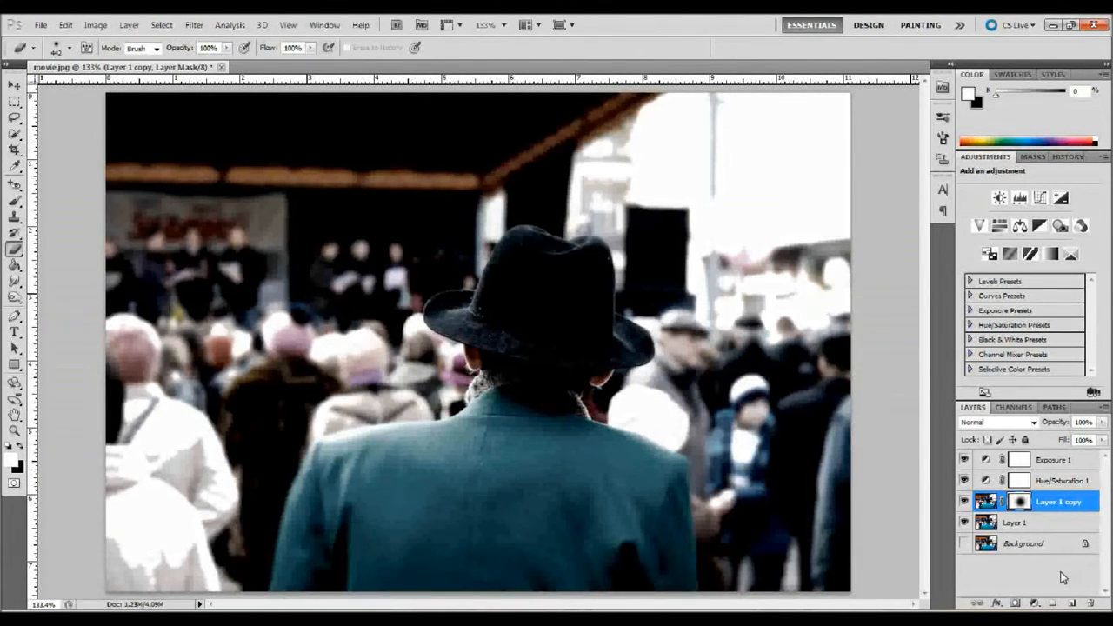
# Step: Add a new layer at the top of the layer stack and fill it with black
pyautogui.click(1070, 604)
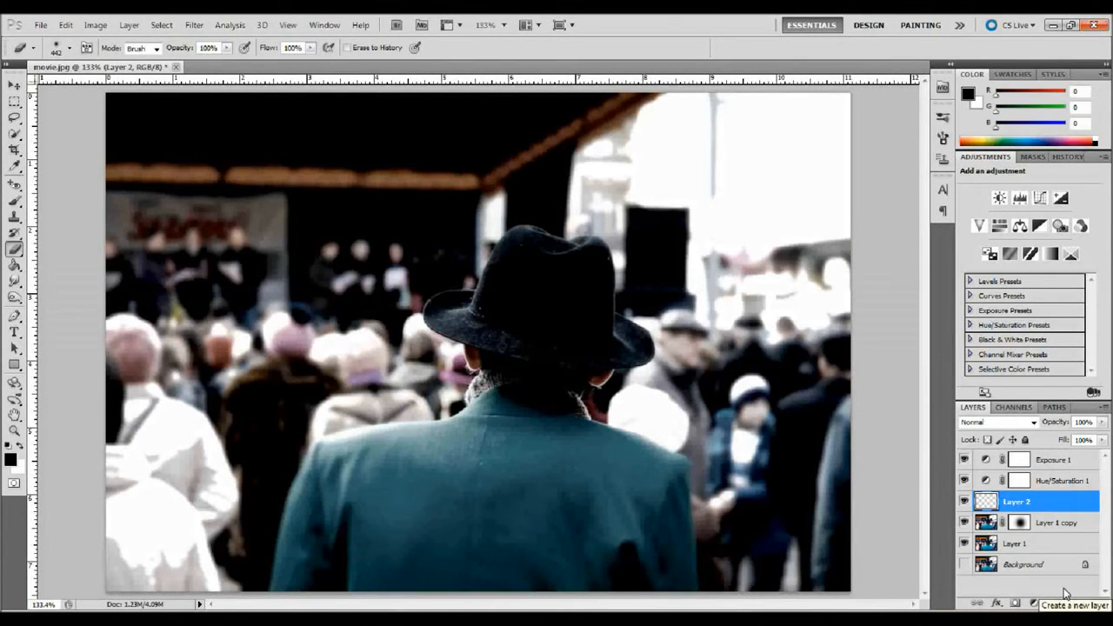
pyautogui.moveTo(1036, 505); pyautogui.dragTo(1037, 448)
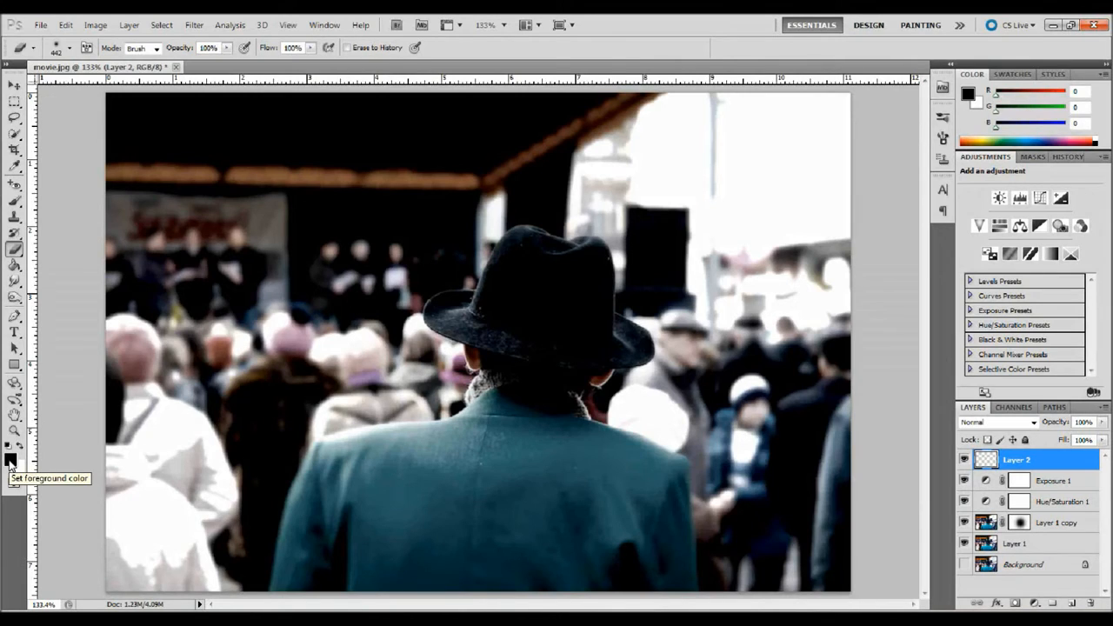
pyautogui.click(14, 268)
pyautogui.click(309, 244)
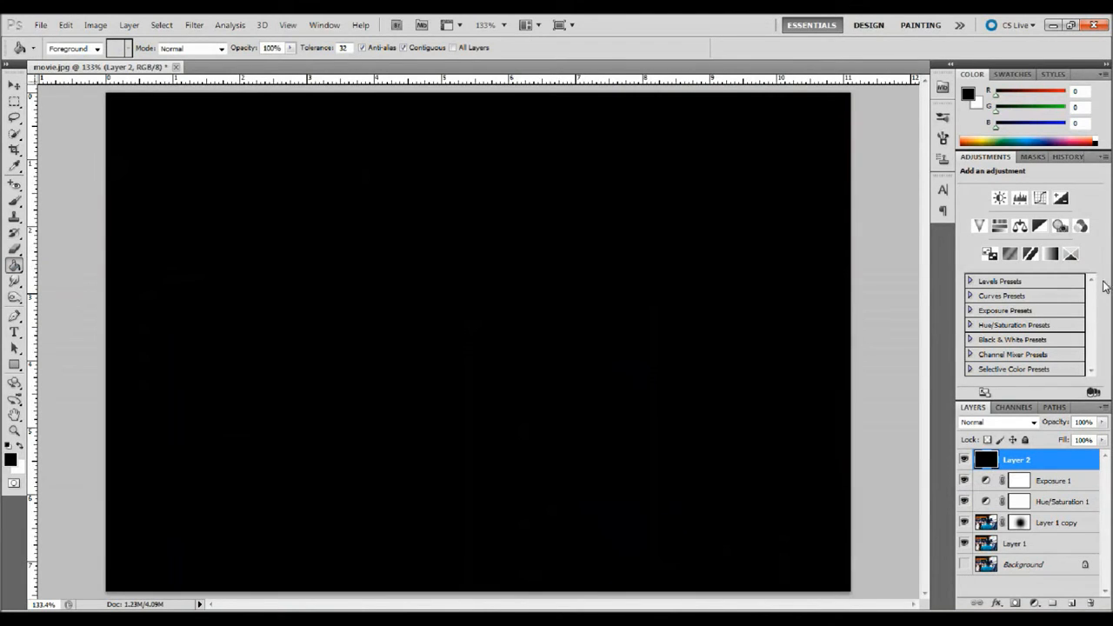
# Step: Set the black layer's opacity to 70% and add a layer mask to it
pyautogui.click(1084, 421)
pyautogui.write('70')
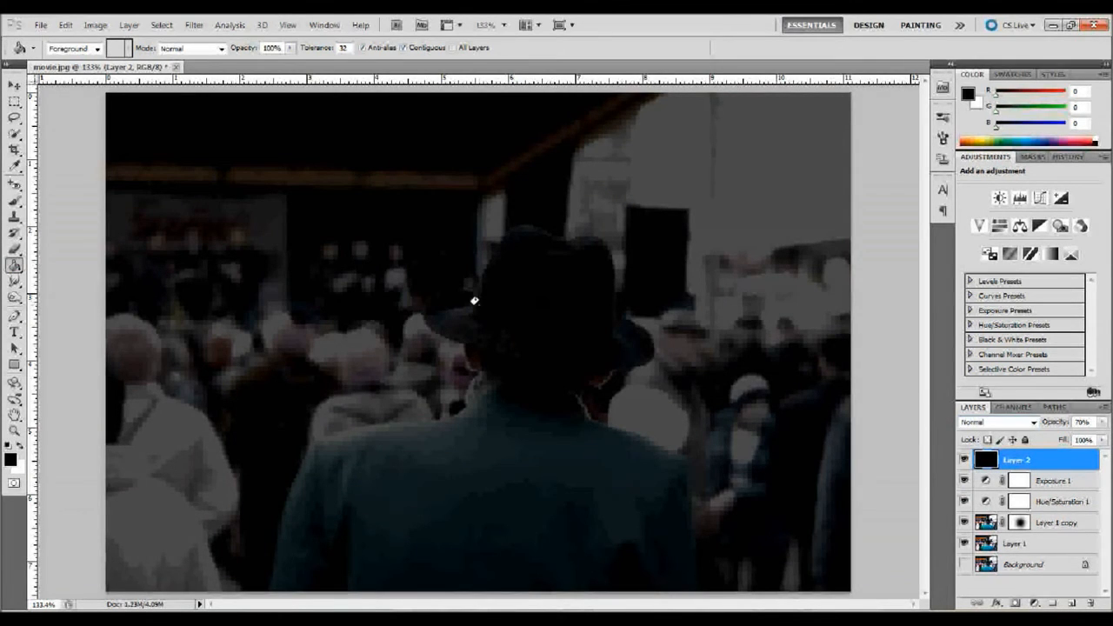
pyautogui.click(14, 250)
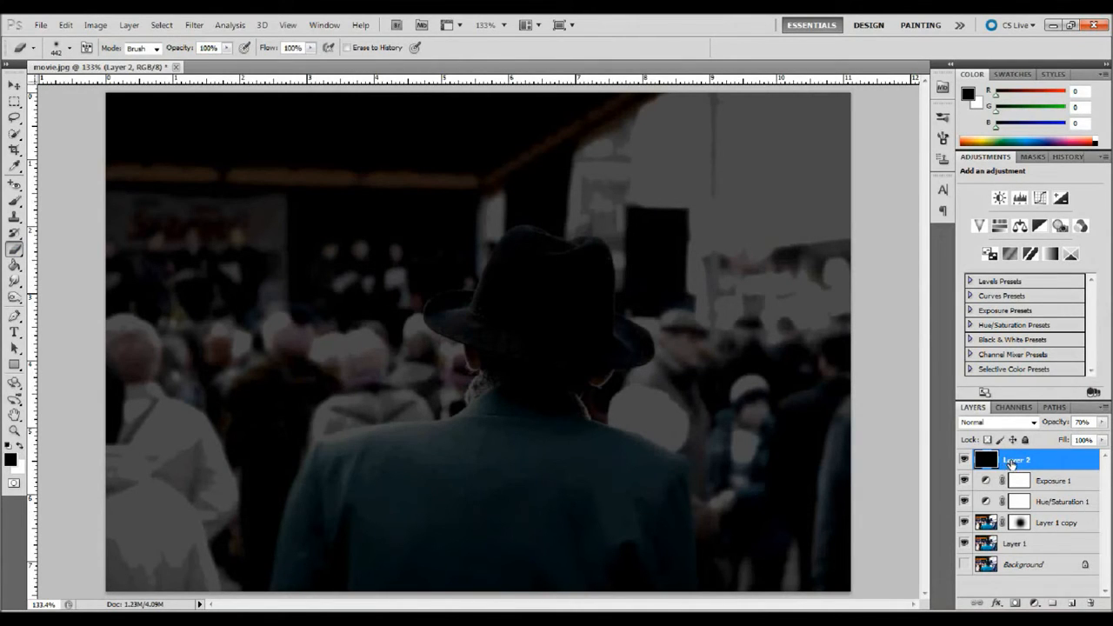
pyautogui.click(1015, 603)
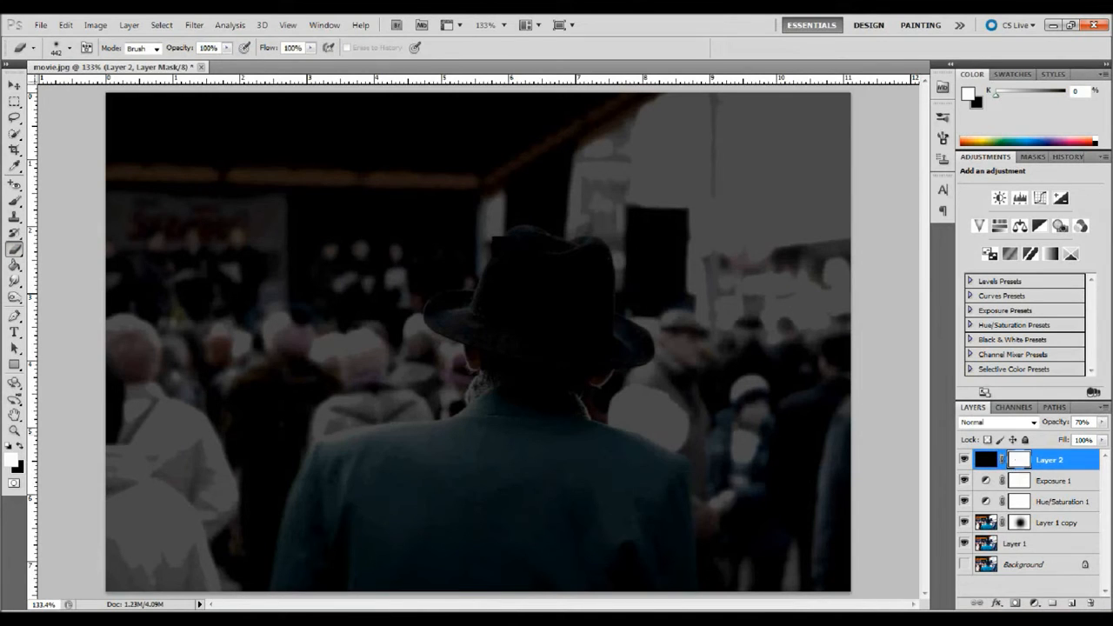
# Step: Paint the black layer's mask over the centre of the image to leave a dark vignette around the edges
pyautogui.click(413, 320)
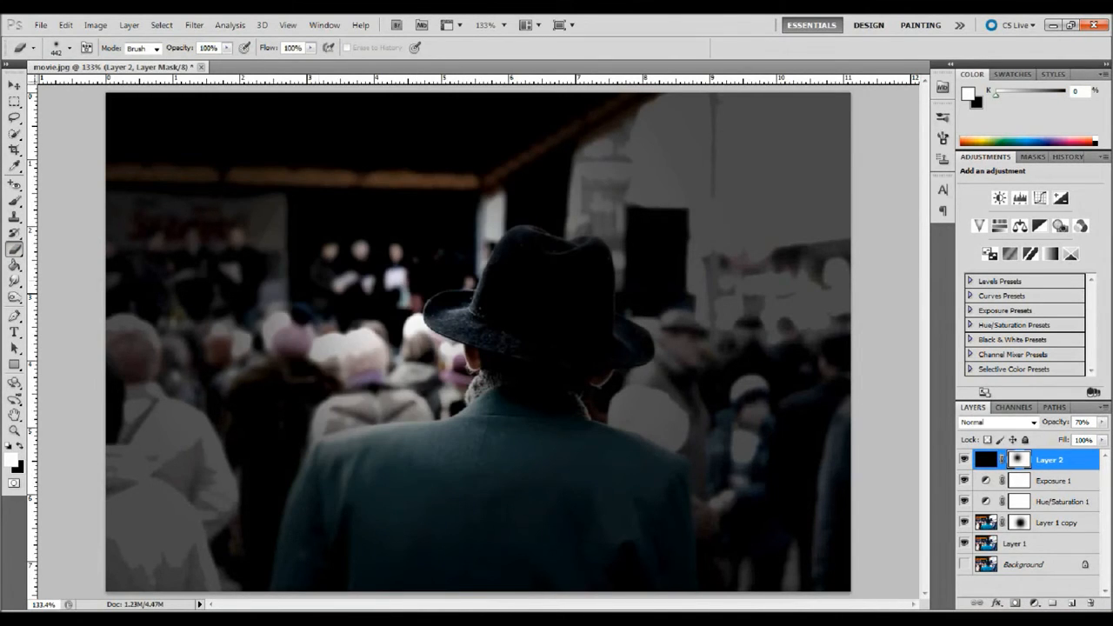
pyautogui.click(265, 334)
pyautogui.click(244, 395)
pyautogui.click(373, 376)
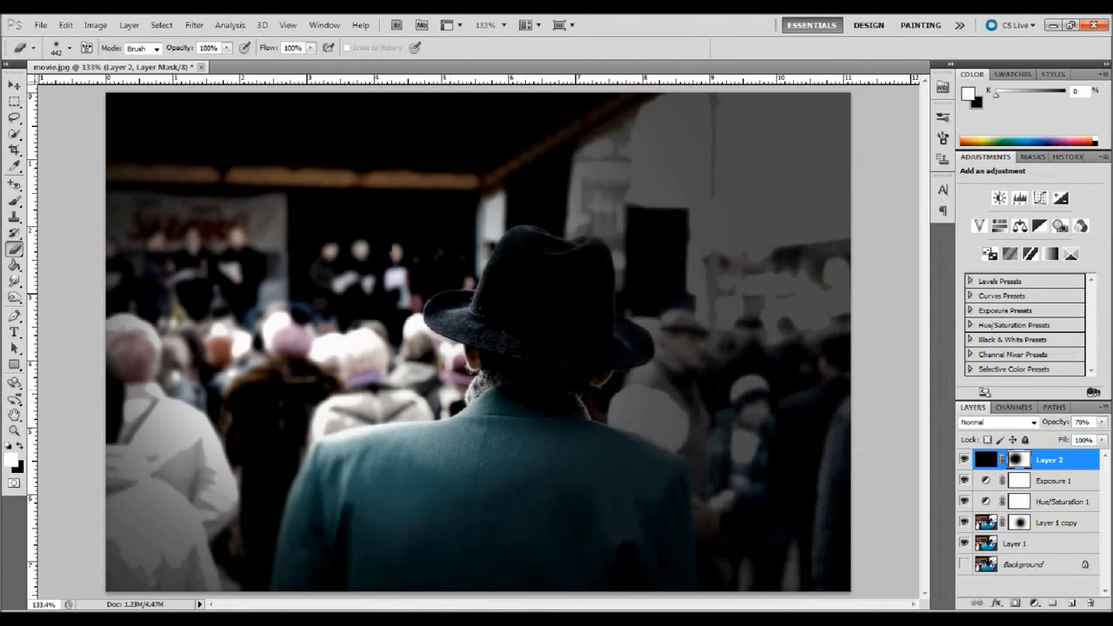
pyautogui.click(565, 358)
pyautogui.click(691, 311)
pyautogui.click(665, 239)
pyautogui.click(387, 261)
pyautogui.click(204, 370)
pyautogui.click(286, 382)
pyautogui.click(416, 420)
pyautogui.click(506, 341)
pyautogui.click(769, 300)
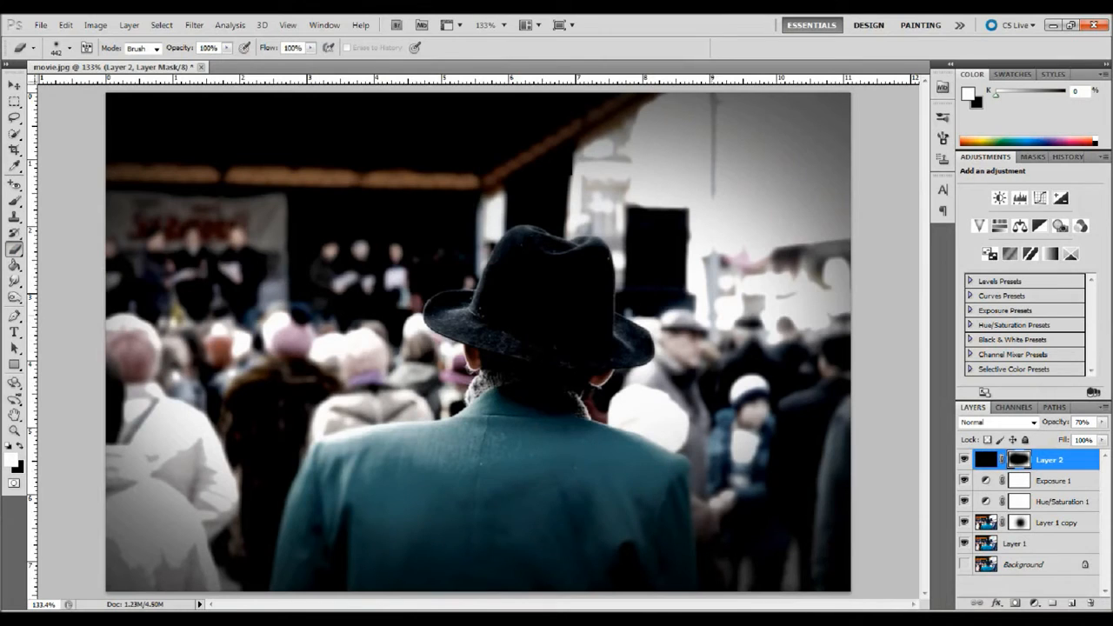
pyautogui.click(747, 209)
pyautogui.click(717, 187)
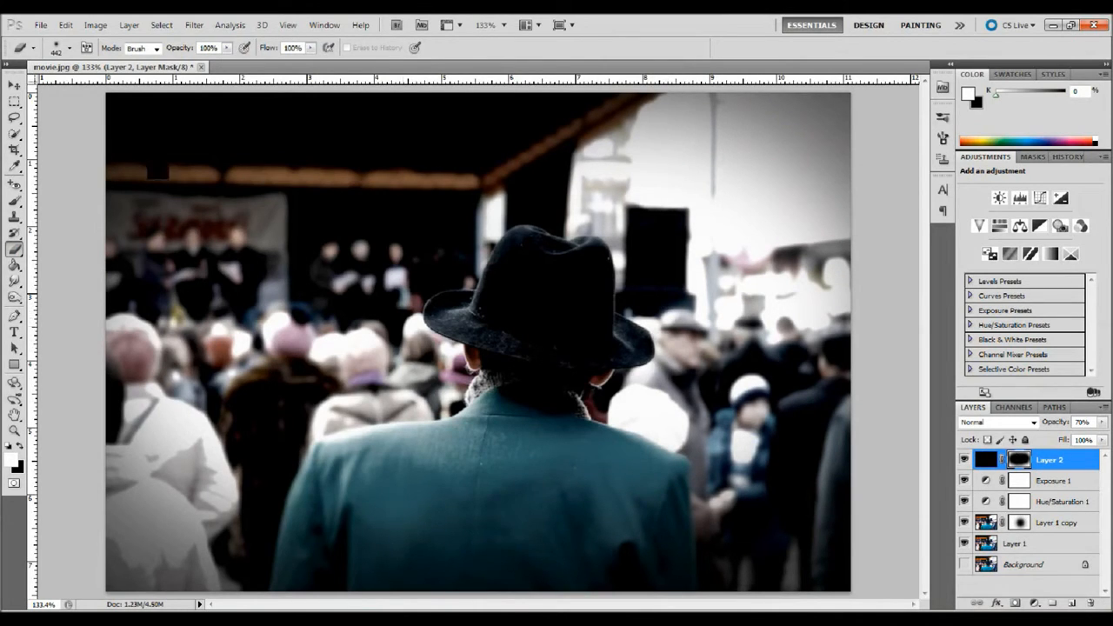
pyautogui.click(213, 404)
pyautogui.click(673, 417)
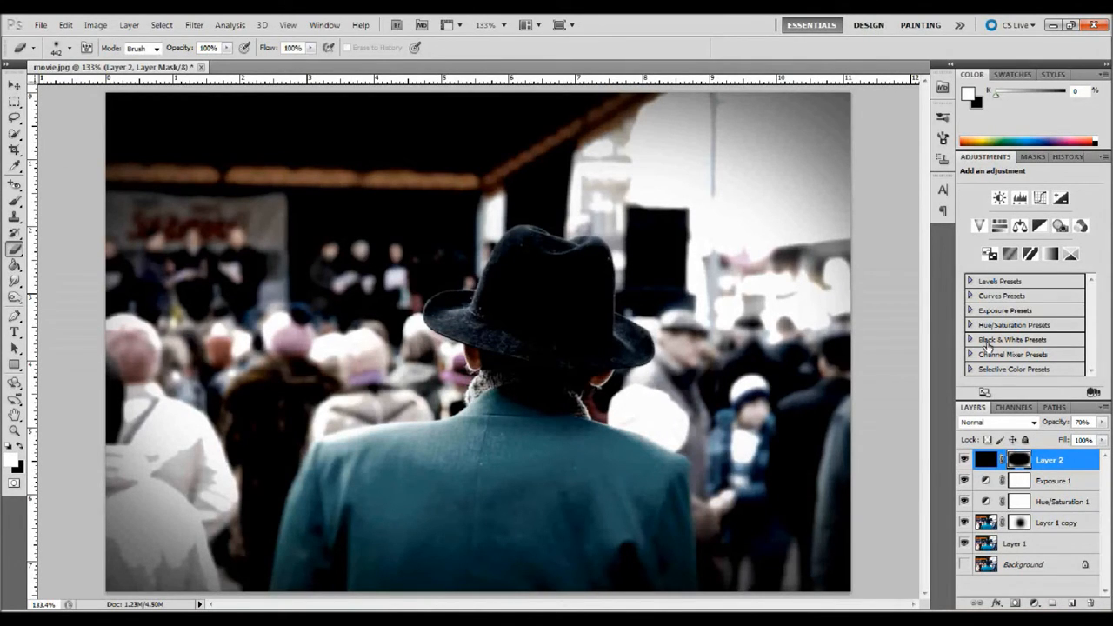
# Step: Add another new layer at the top and fill it with black
pyautogui.click(1072, 604)
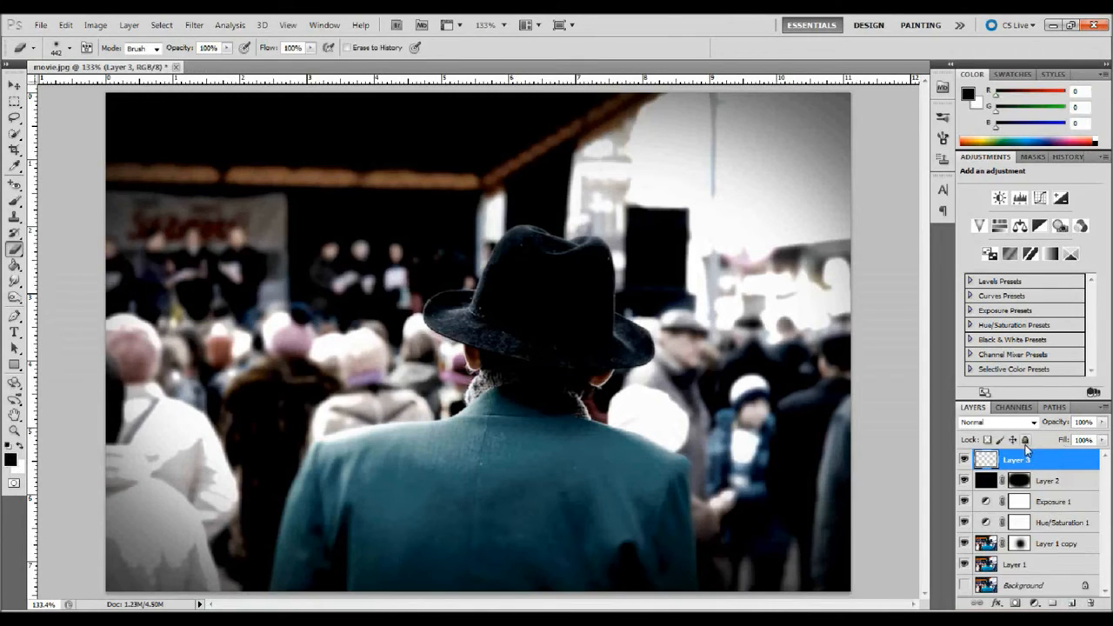
pyautogui.click(14, 267)
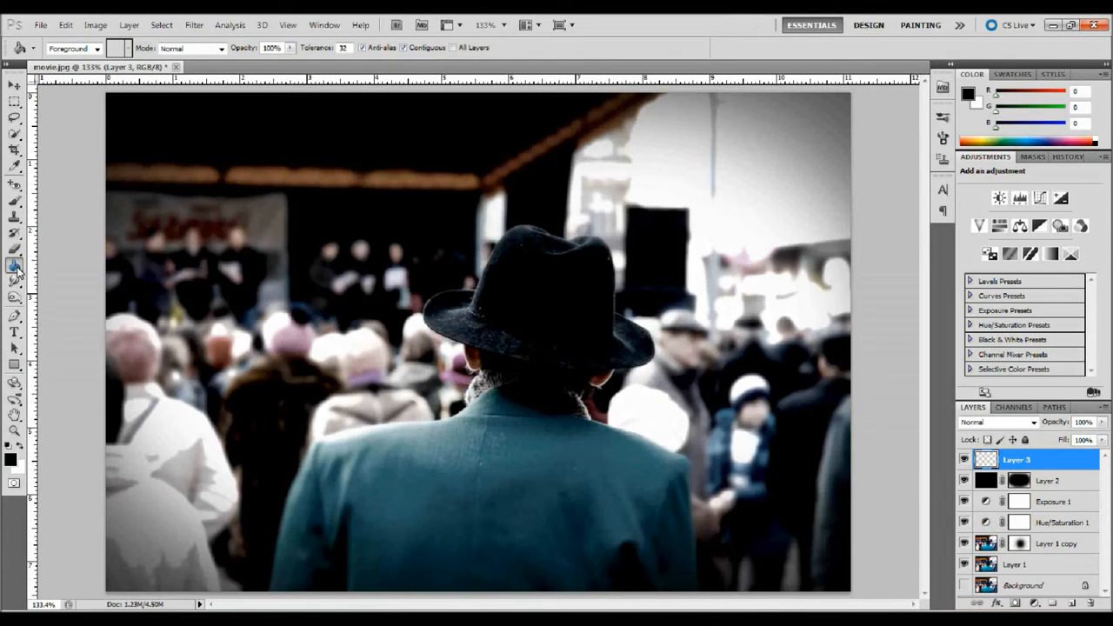
pyautogui.click(292, 277)
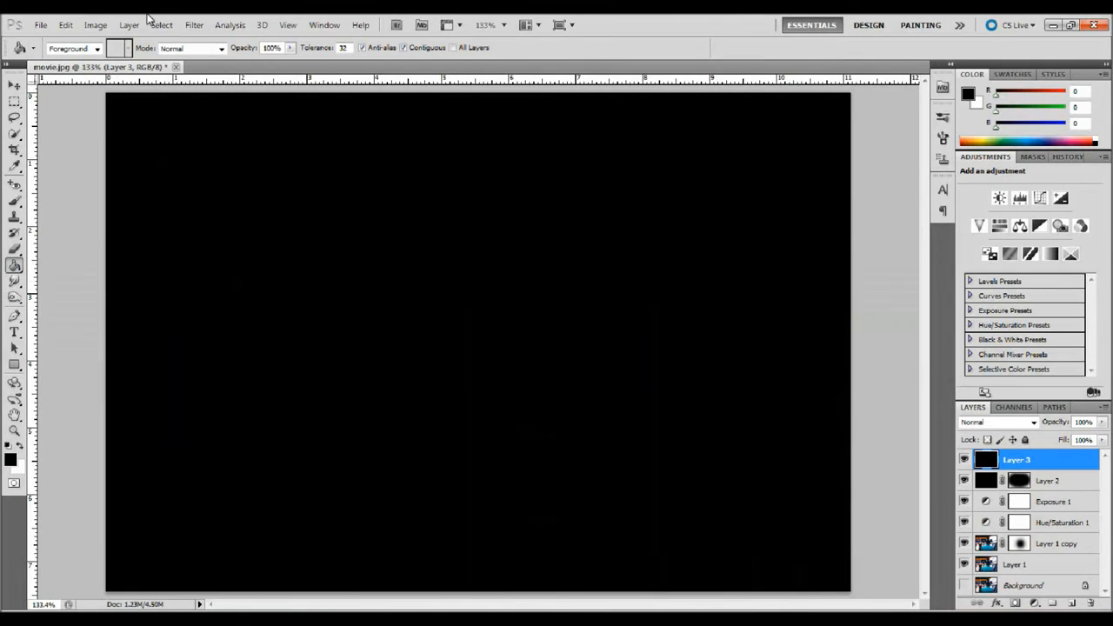
# Step: Apply Add Noise with amount 10 to the new black layer
pyautogui.click(194, 24)
pyautogui.moveTo(220, 193)
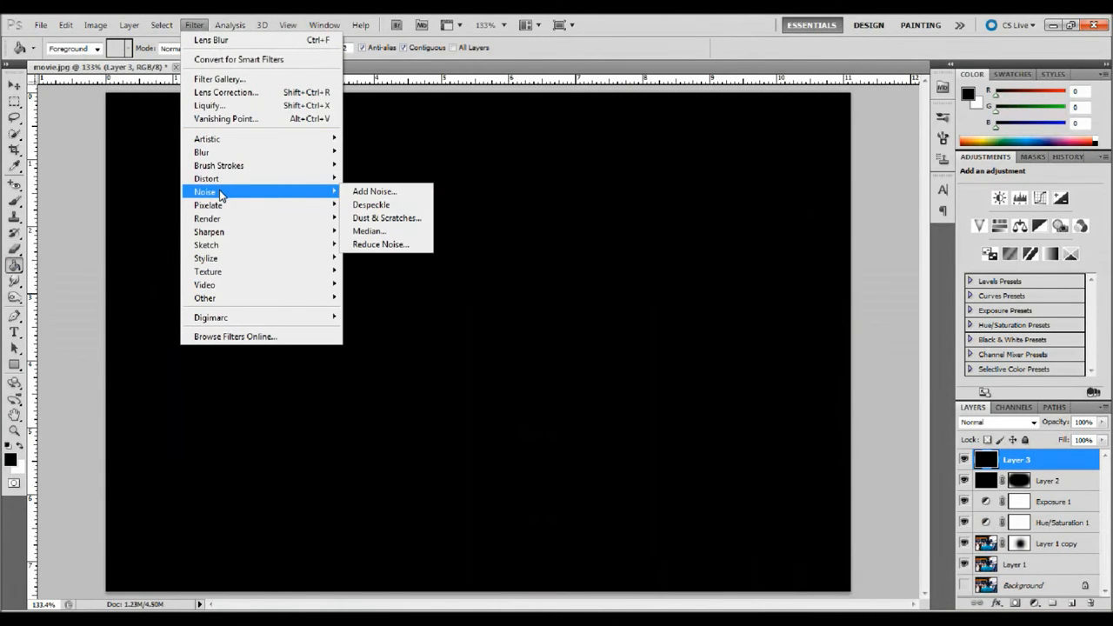
pyautogui.click(363, 191)
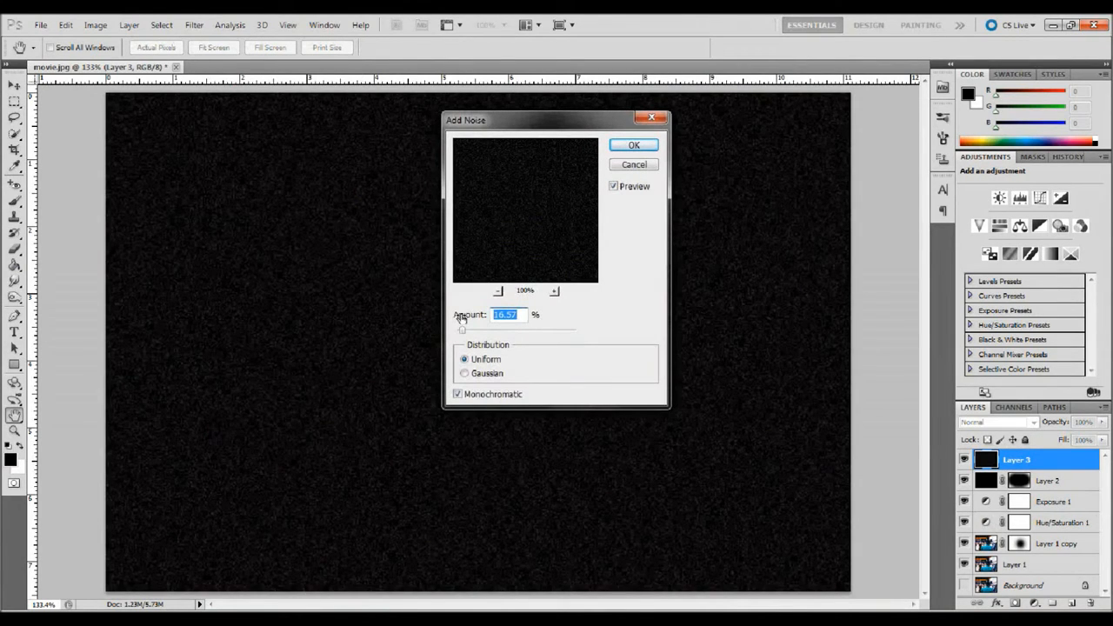
pyautogui.write('10')
pyautogui.click(633, 145)
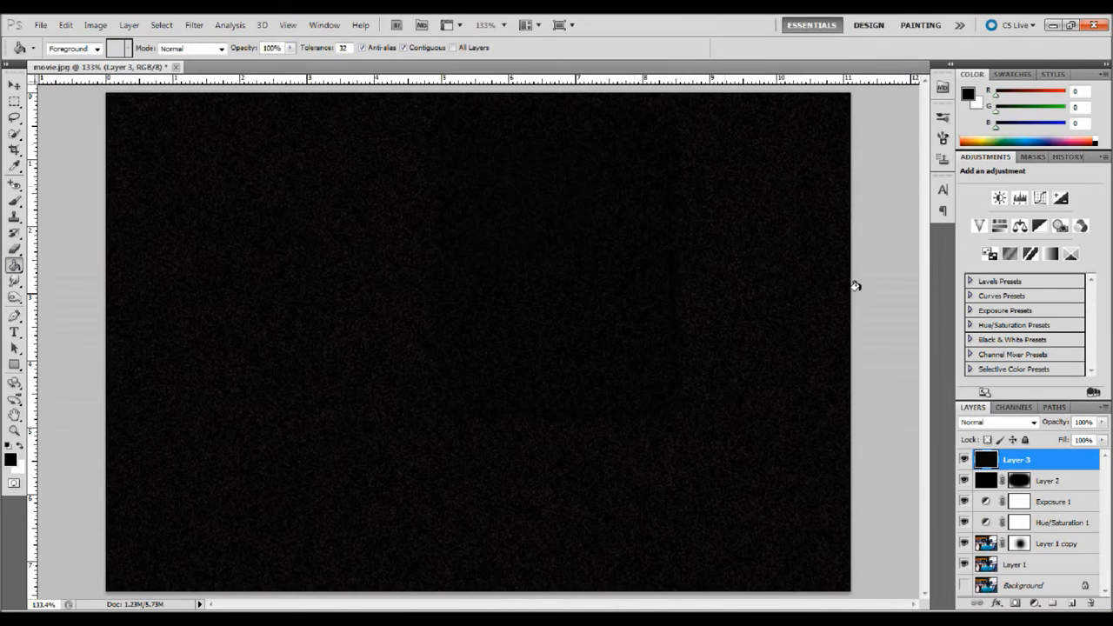
# Step: Set the noise layer's blend mode to Screen
pyautogui.click(1003, 426)
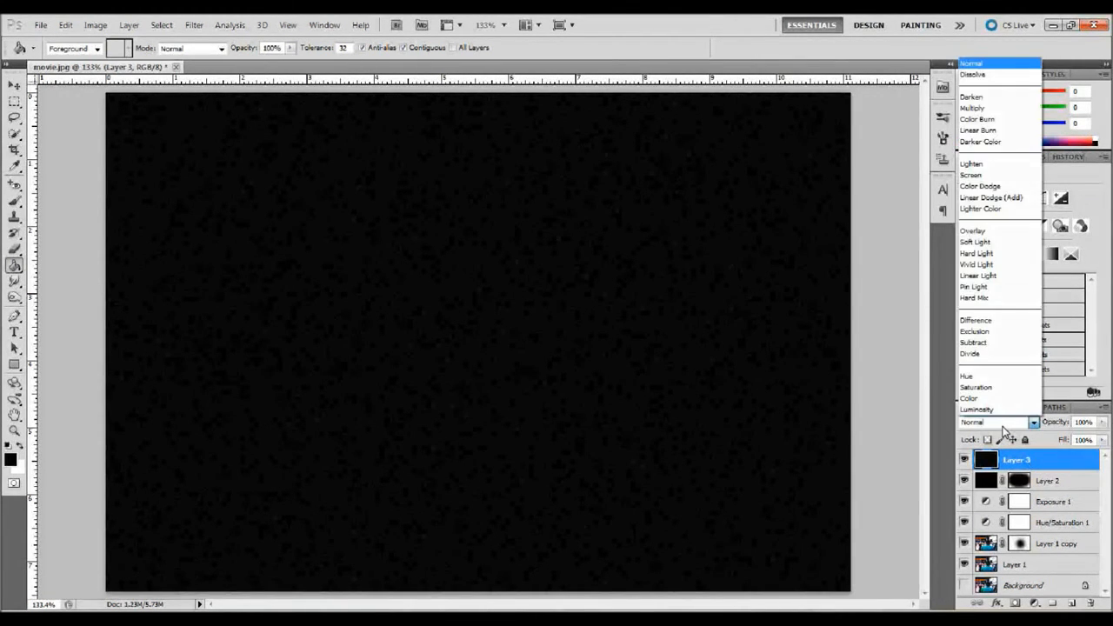
pyautogui.click(974, 175)
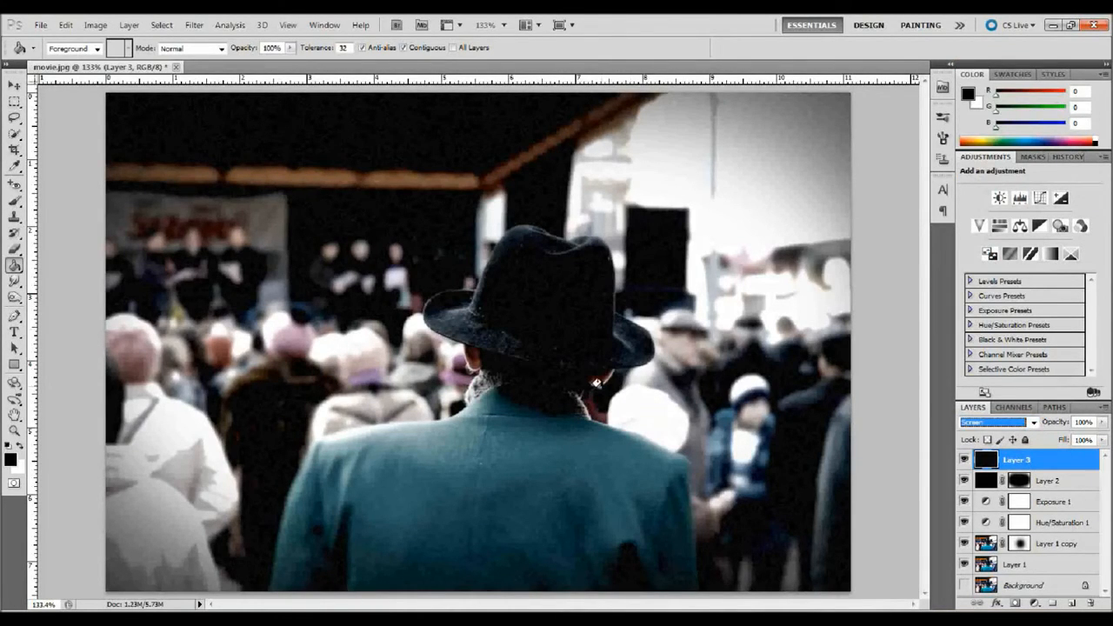
pyautogui.scroll(4, 596, 382)
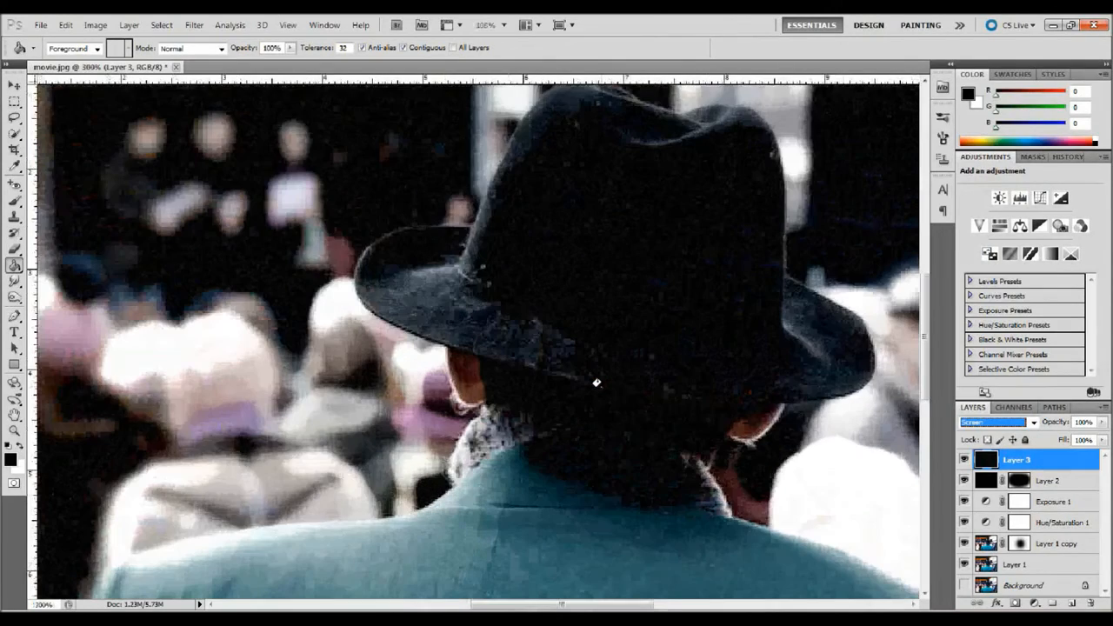
pyautogui.scroll(-3, 596, 382)
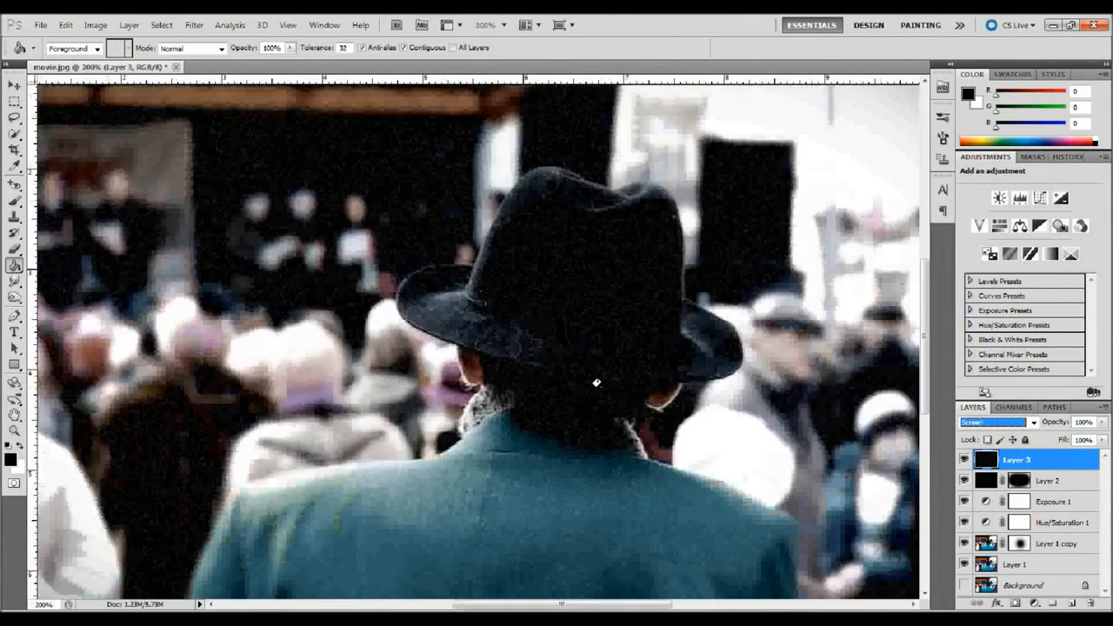
pyautogui.scroll(1, 596, 382)
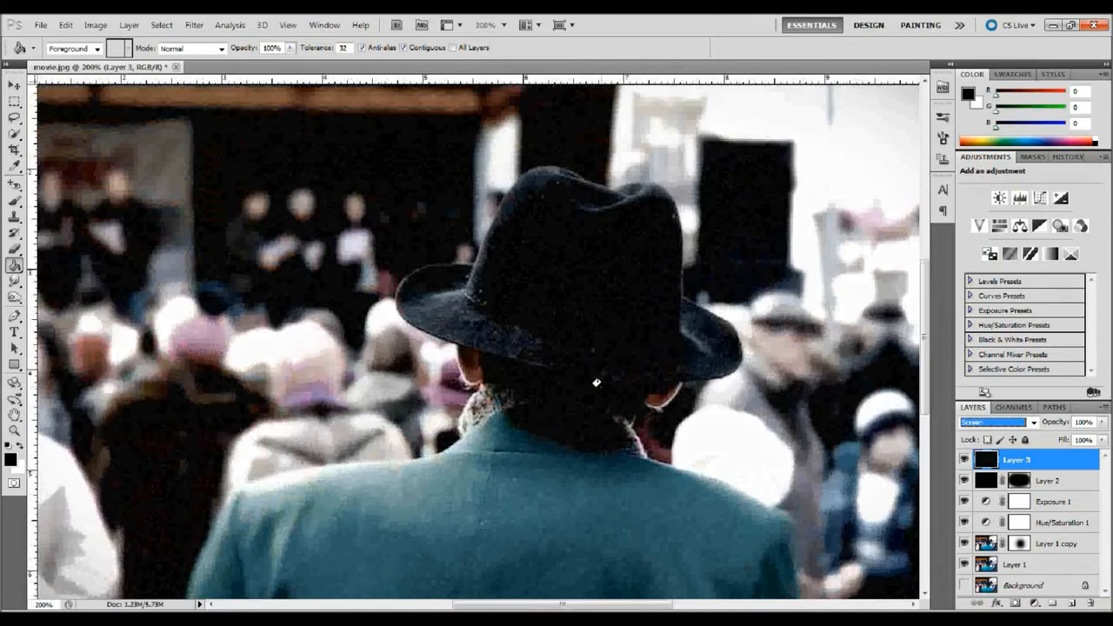
pyautogui.scroll(-1, 596, 383)
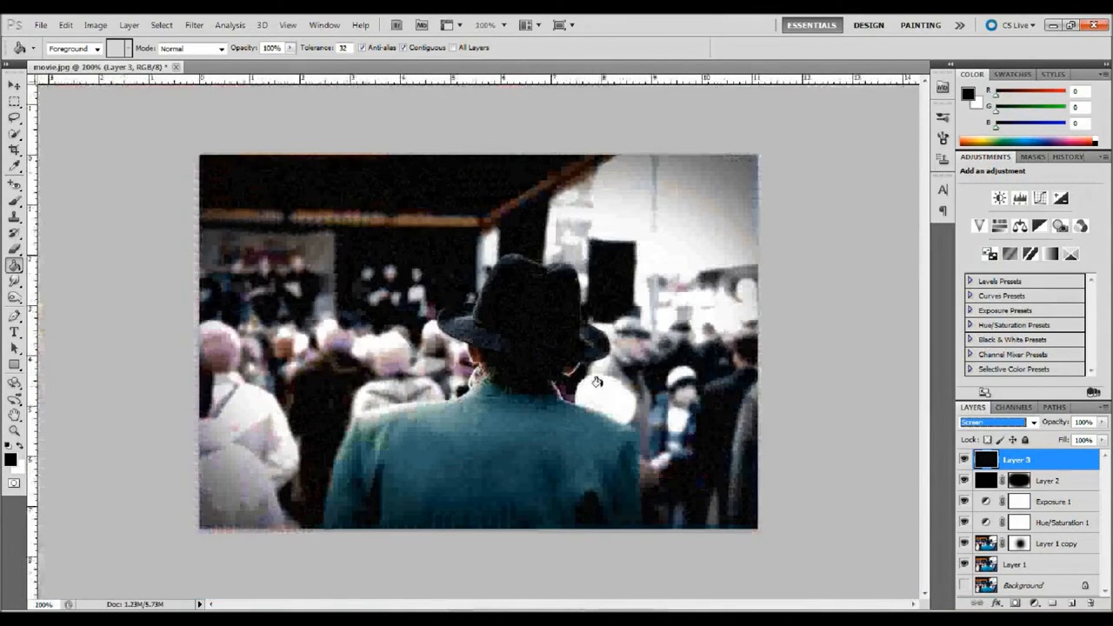
pyautogui.scroll(1, 596, 382)
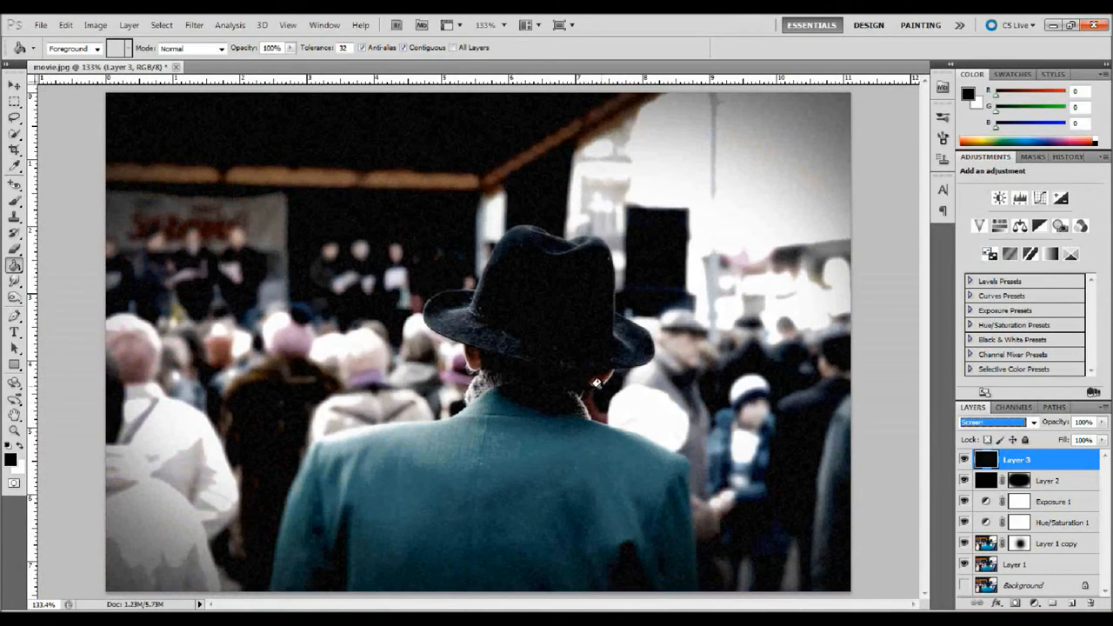
# Step: Draw a rectangular selection across the middle band of the image and invert it to select the top and bottom strips
pyautogui.click(14, 85)
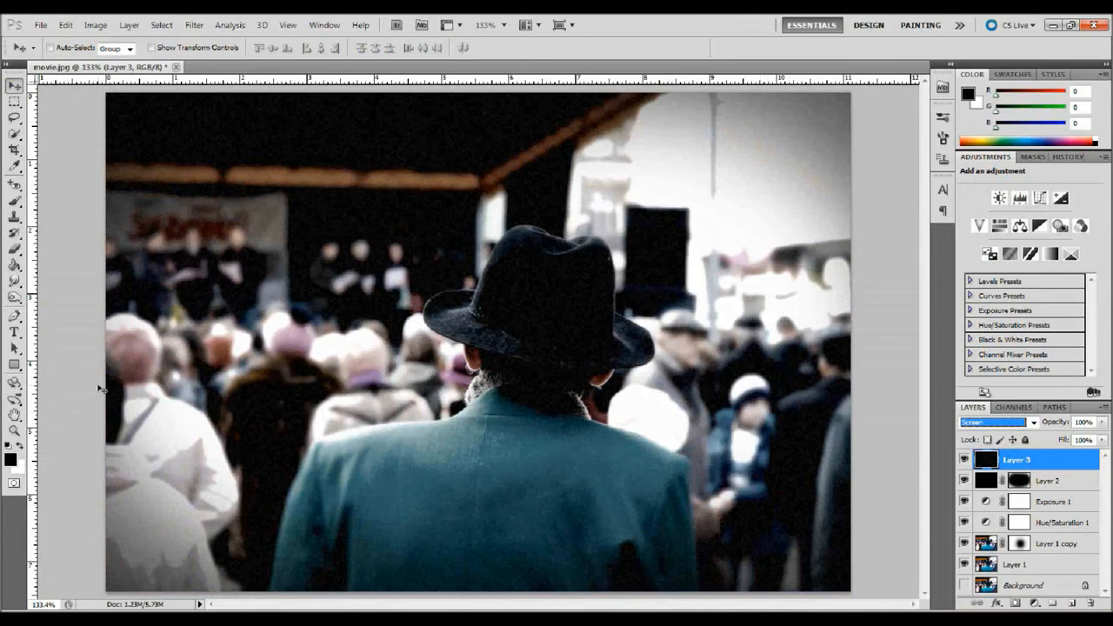
pyautogui.click(14, 101)
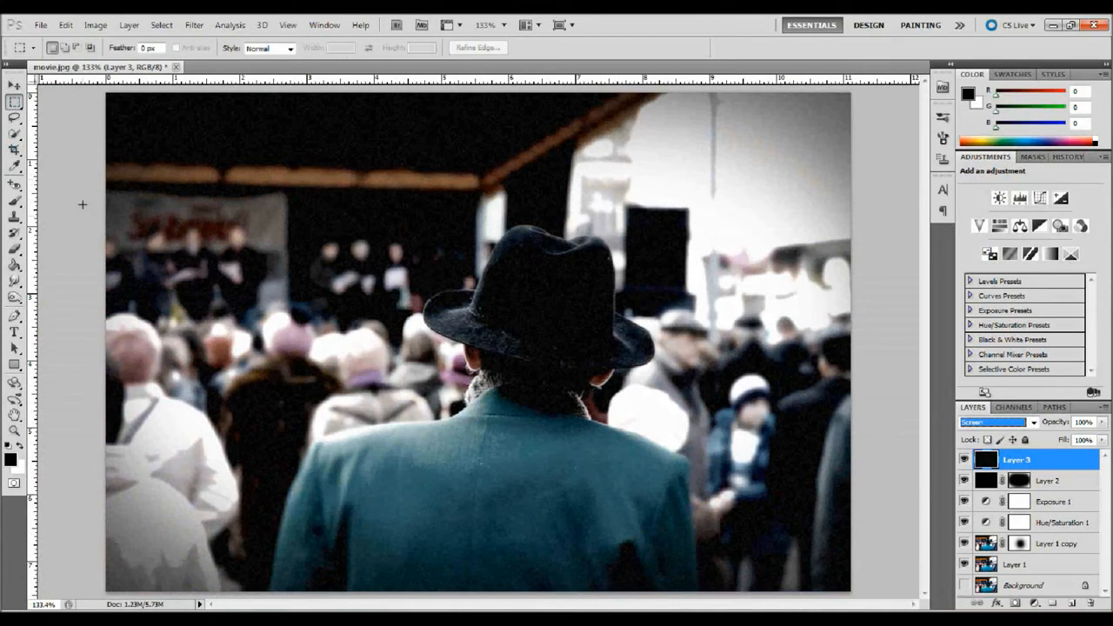
pyautogui.moveTo(84, 168); pyautogui.dragTo(850, 506)
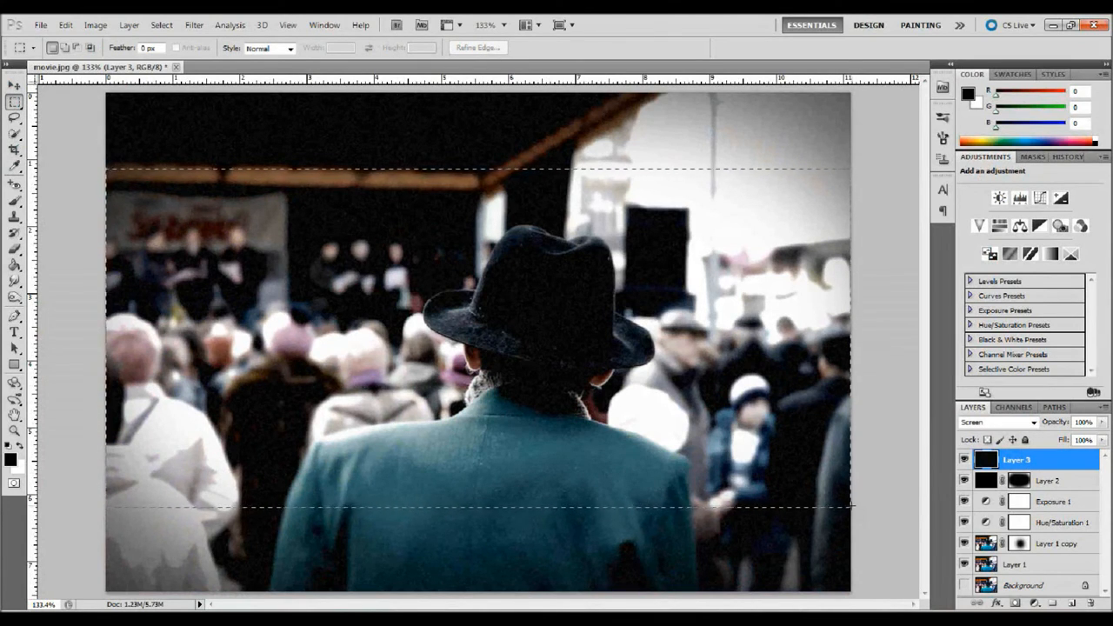
pyautogui.hotkey('ctrl', 'd')
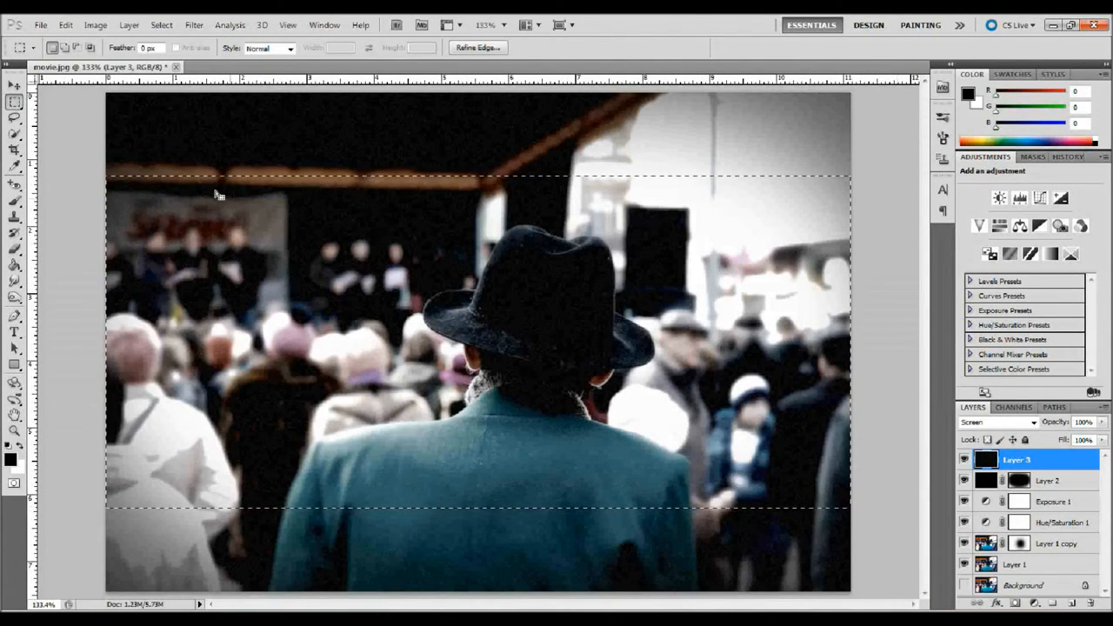
pyautogui.click(162, 26)
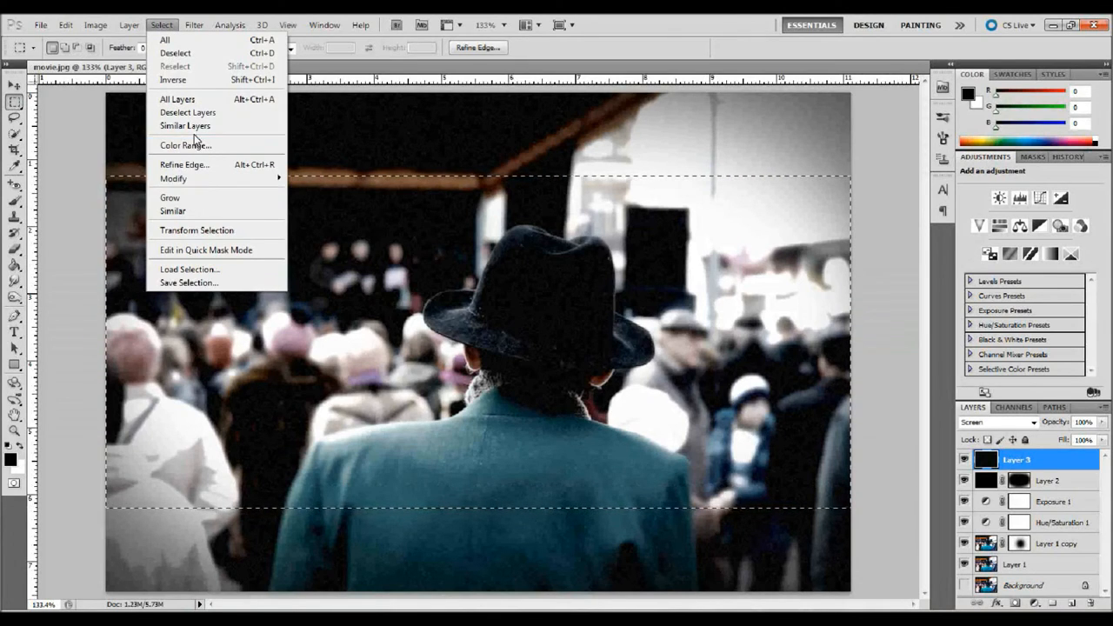
pyautogui.click(209, 82)
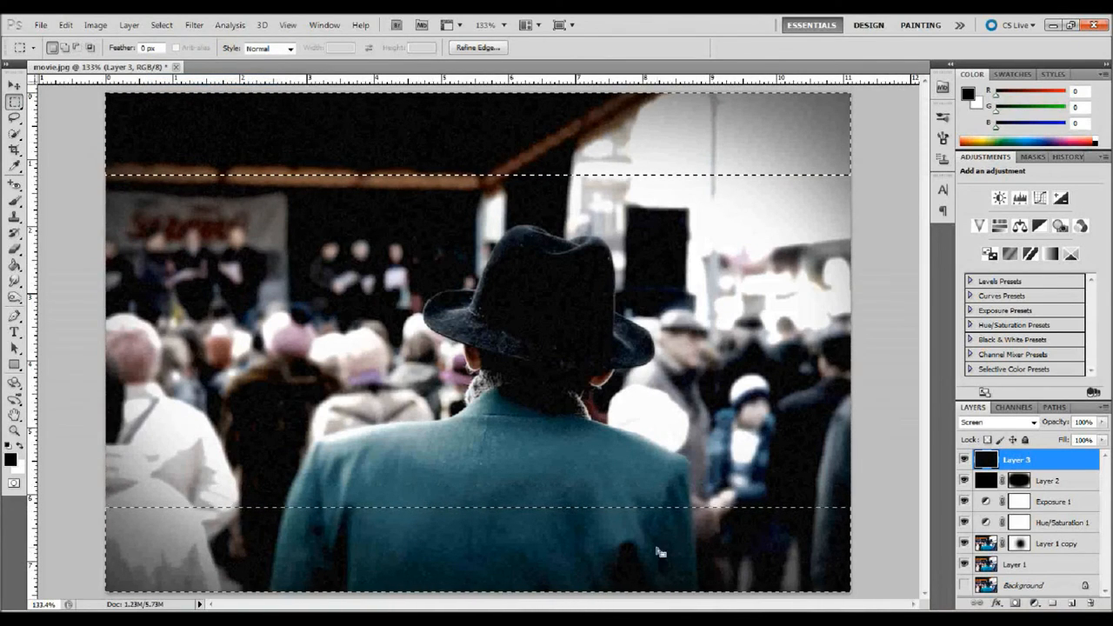
# Step: Add a new layer, fill the selected top and bottom strips with black foreground colour as letterbox bars, and deselect
pyautogui.click(1071, 602)
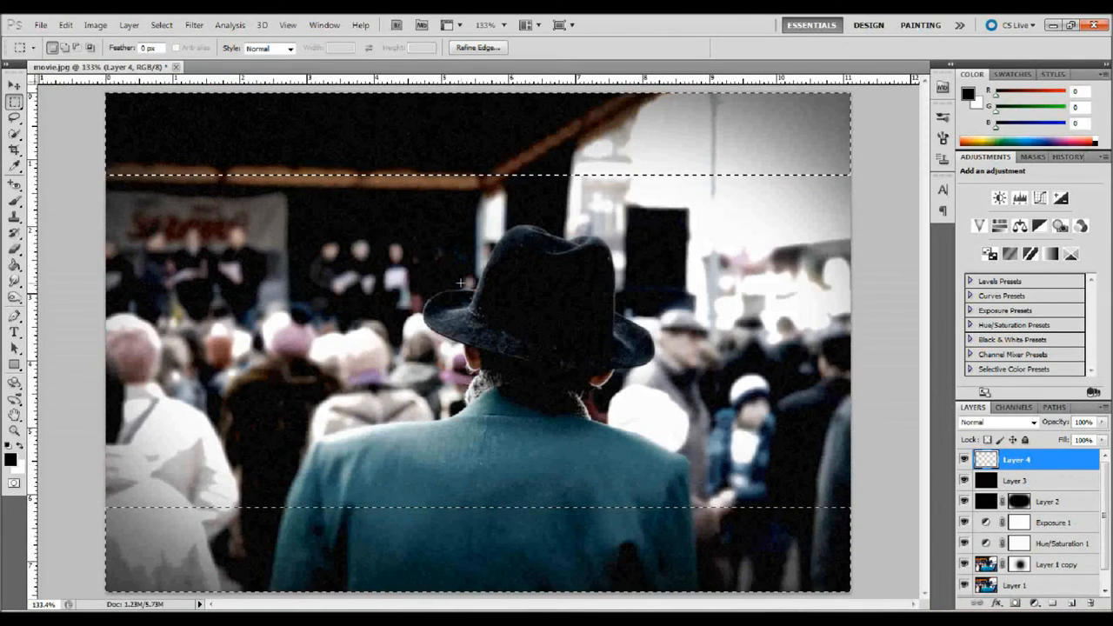
pyautogui.click(66, 25)
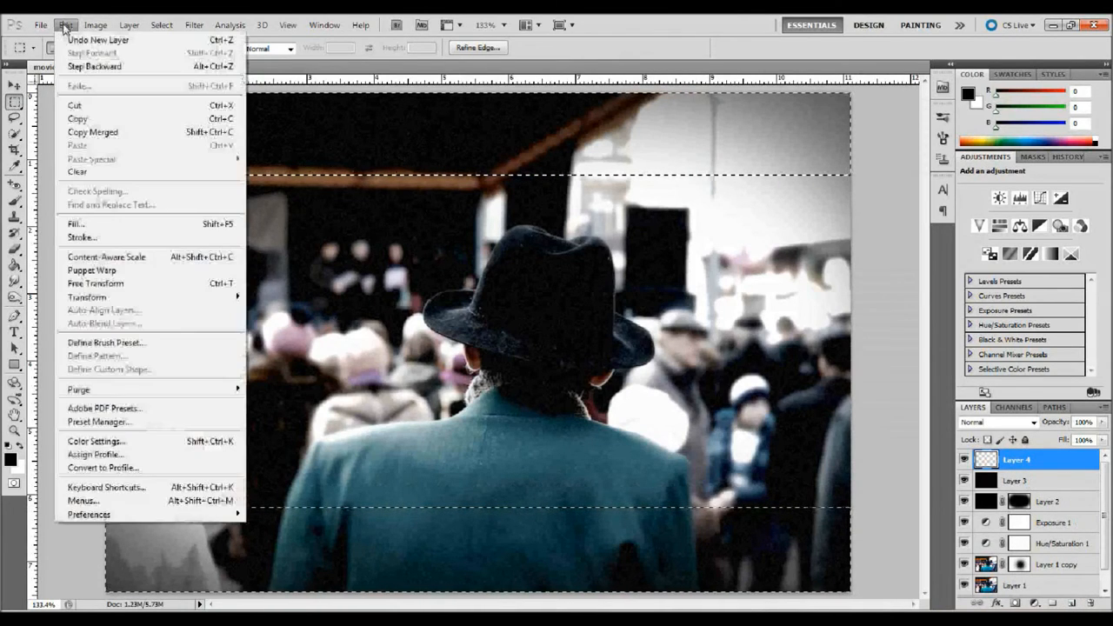
pyautogui.click(82, 223)
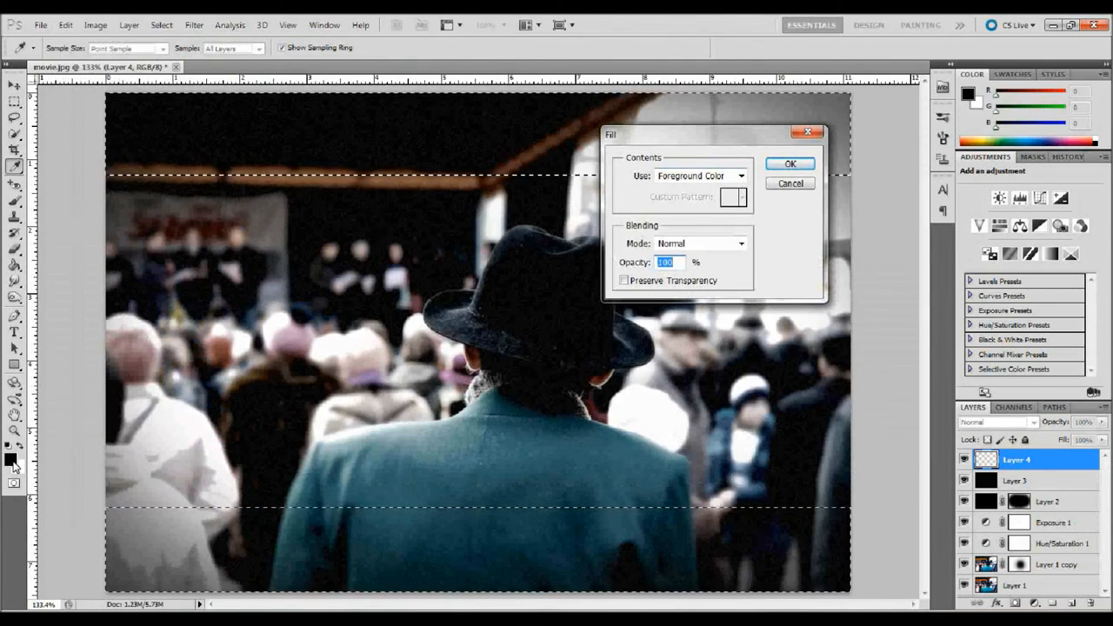
pyautogui.click(796, 167)
pyautogui.press('m')
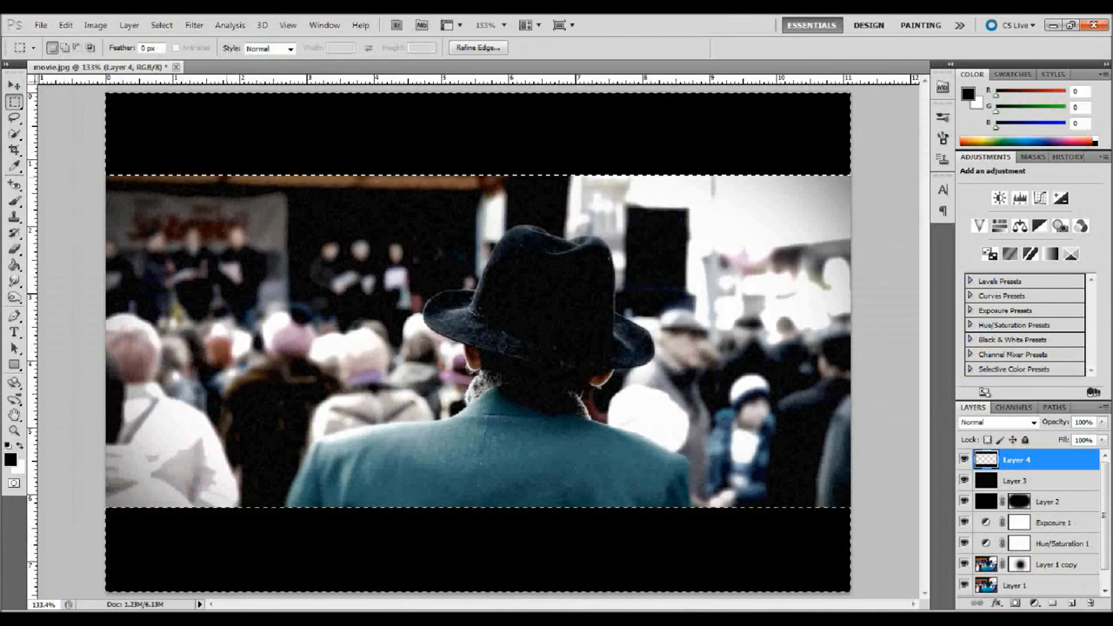
pyautogui.hotkey('ctrl', 'd')
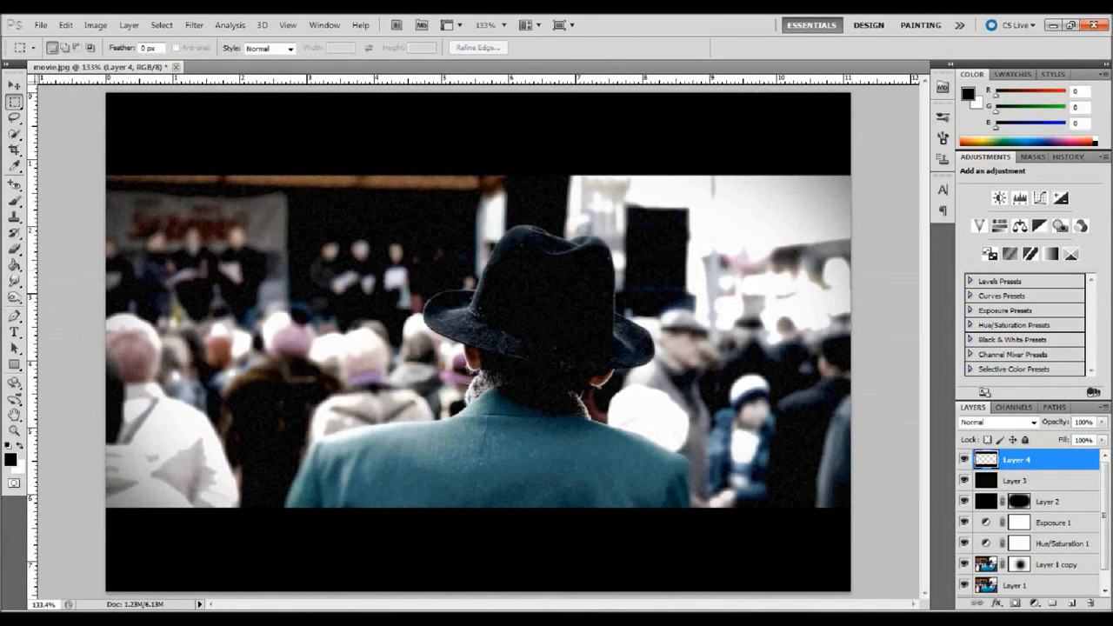
# Step: Toggle the letterbox and vignette layers' visibility to compare the image with and without them
pyautogui.click(963, 459)
pyautogui.click(963, 458)
pyautogui.click(963, 459)
pyautogui.click(963, 459)
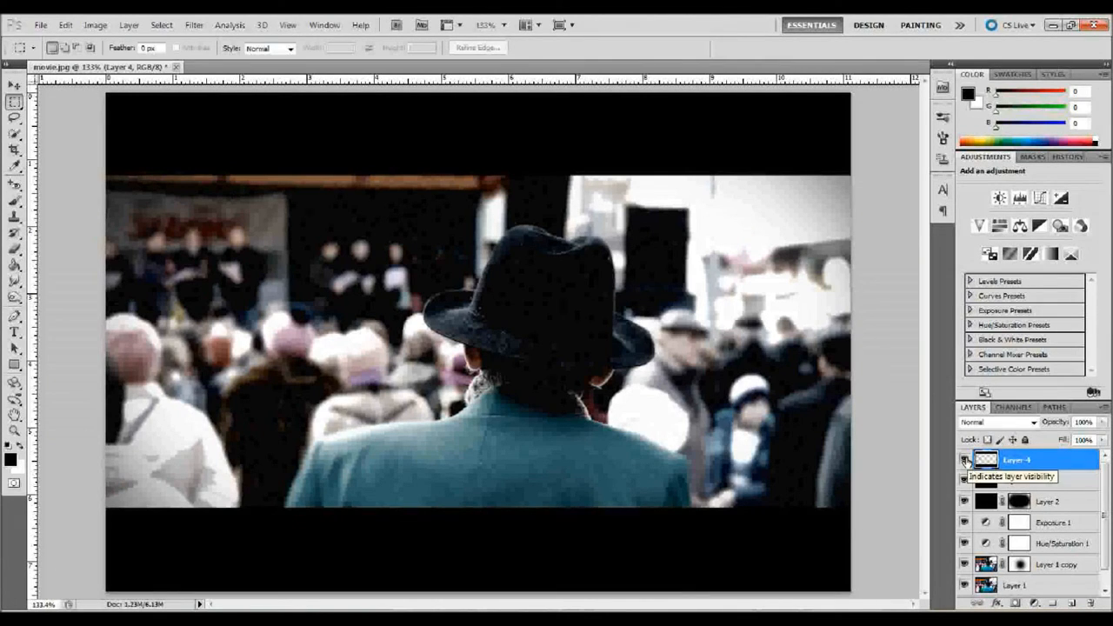
pyautogui.click(964, 459)
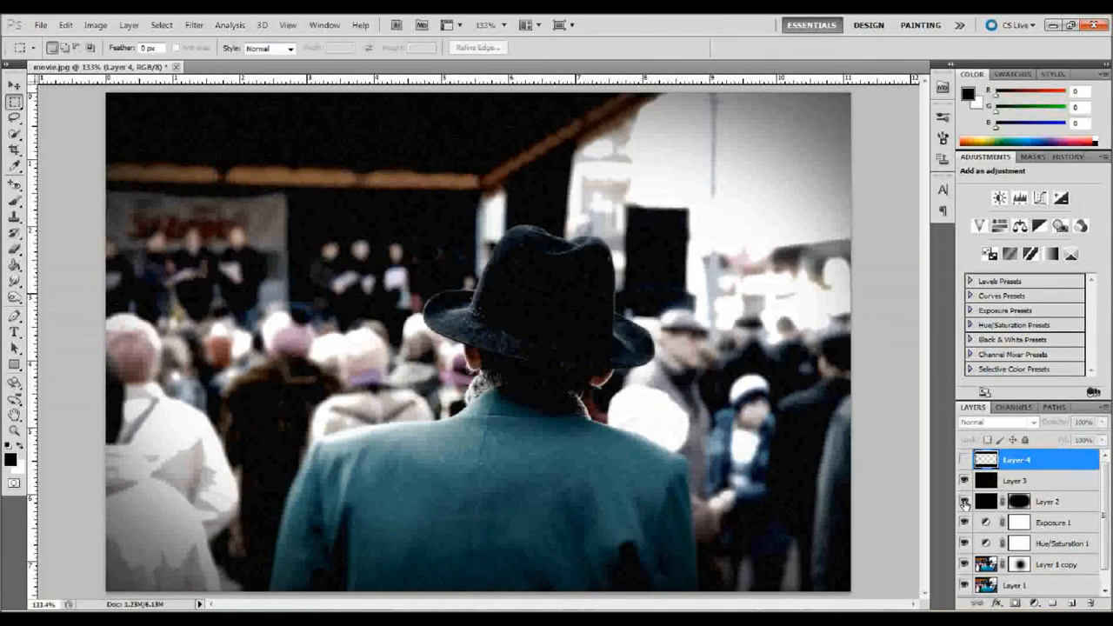
pyautogui.click(963, 503)
pyautogui.click(964, 503)
pyautogui.click(963, 503)
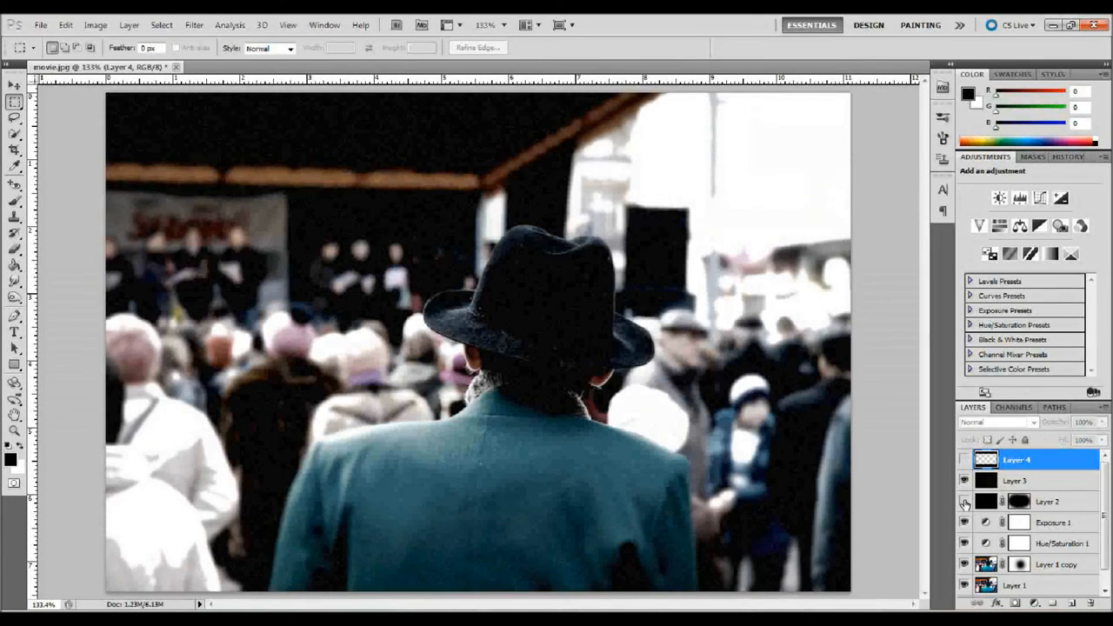
pyautogui.click(963, 502)
pyautogui.click(964, 465)
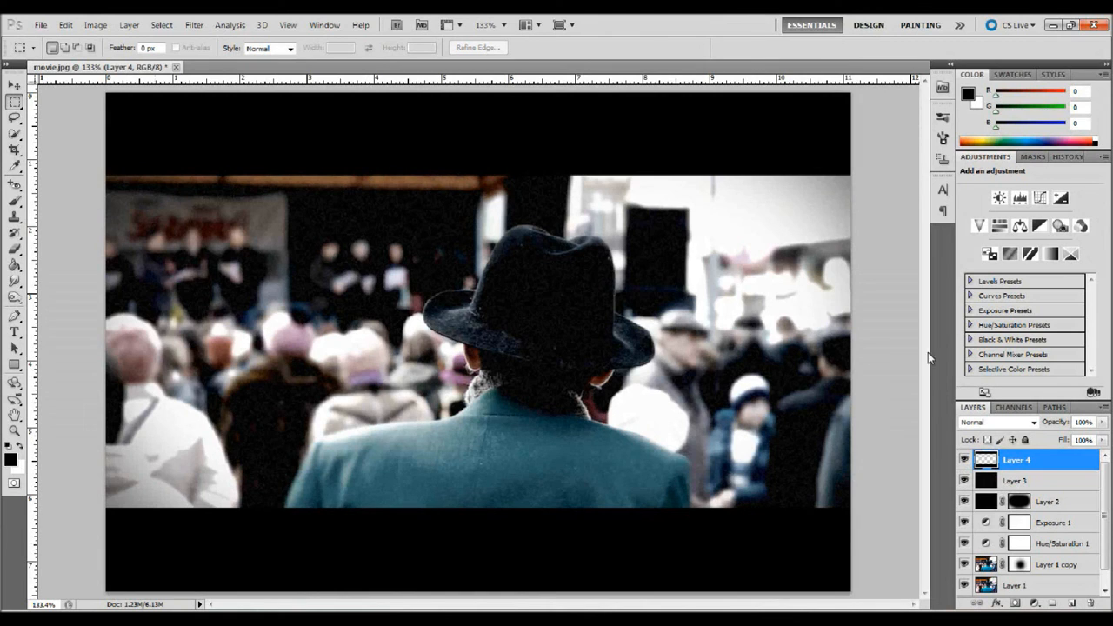
# Step: Compare the original photo snapshot in History with the final Deselect state of the edited image
pyautogui.click(1068, 158)
pyautogui.scroll(3, 1032, 199)
pyautogui.click(1027, 172)
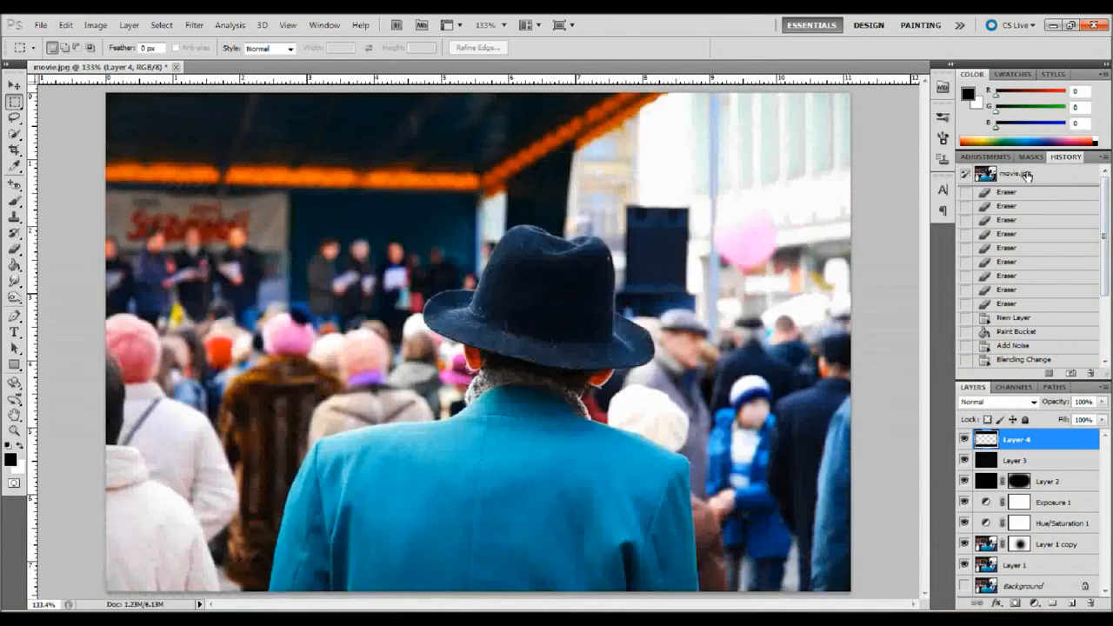
pyautogui.moveTo(1105, 193); pyautogui.dragTo(1107, 272)
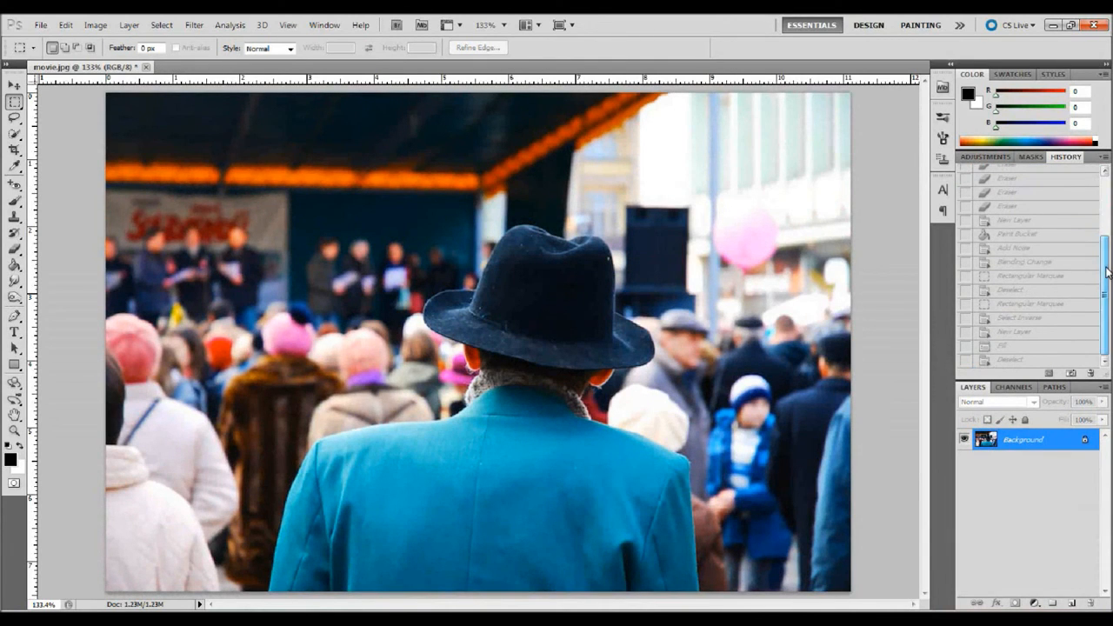
pyautogui.click(1026, 361)
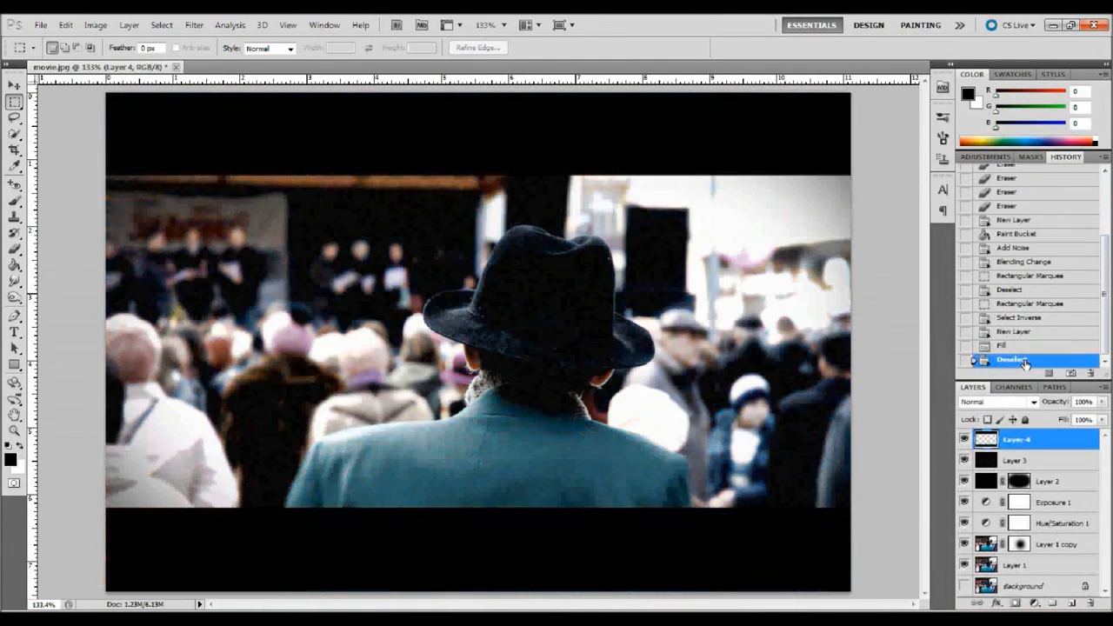